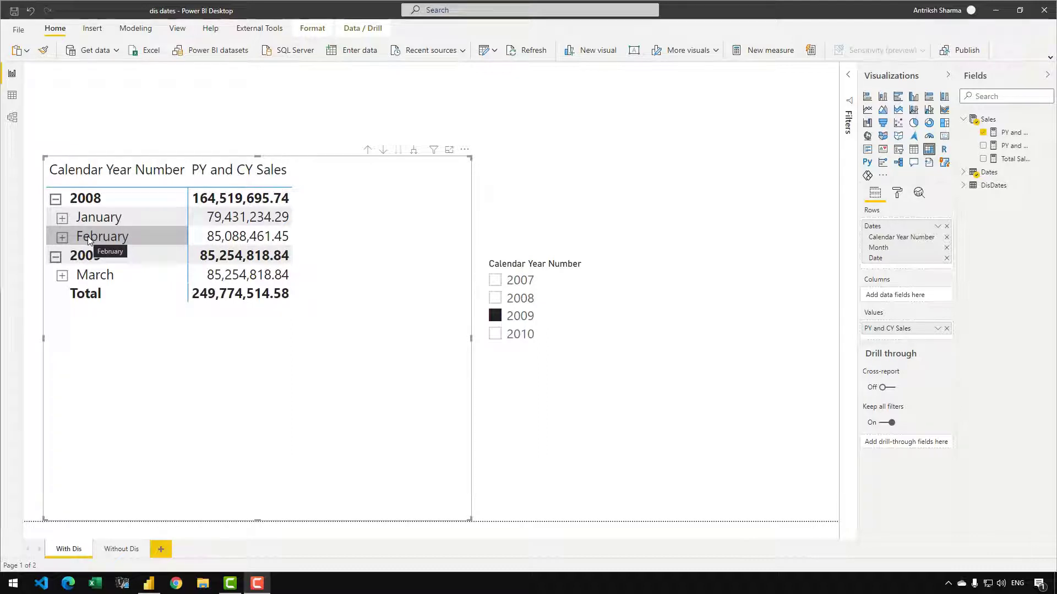
- Expand the PY and CY Sales matrix down to individual dates with the year slicer on 2008, then switch the slicer to 2009
{"action": "left_click", "coordinate": [528, 301]}
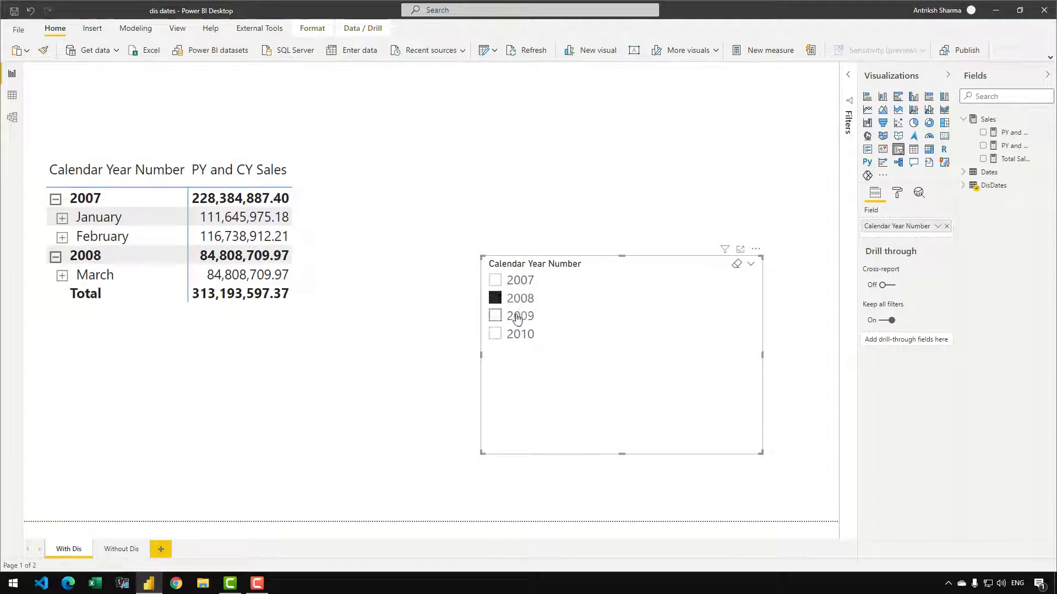
{"action": "left_click", "coordinate": [317, 349]}
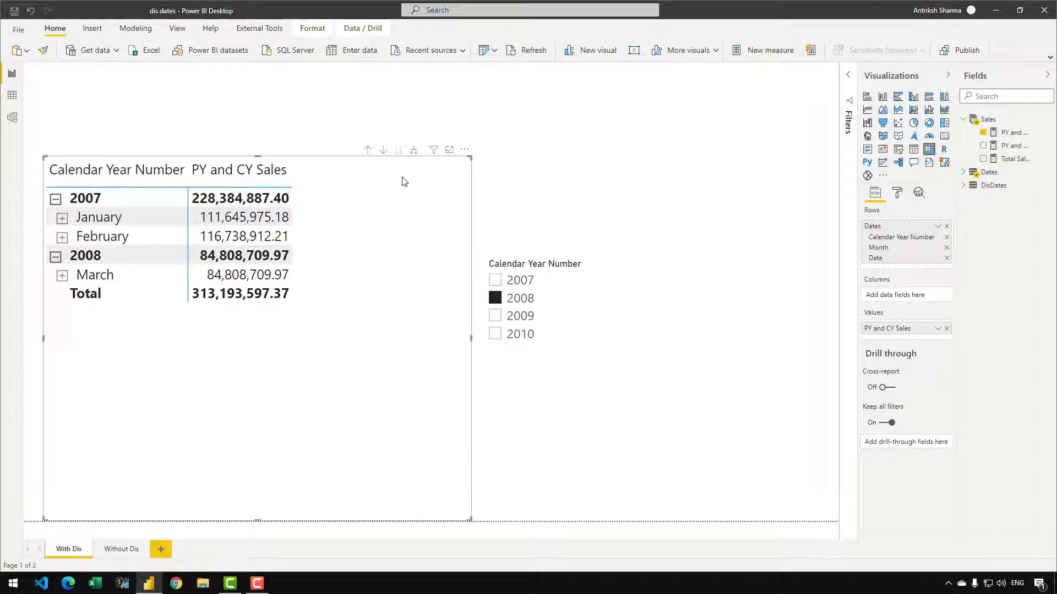
{"action": "left_click", "coordinate": [414, 150]}
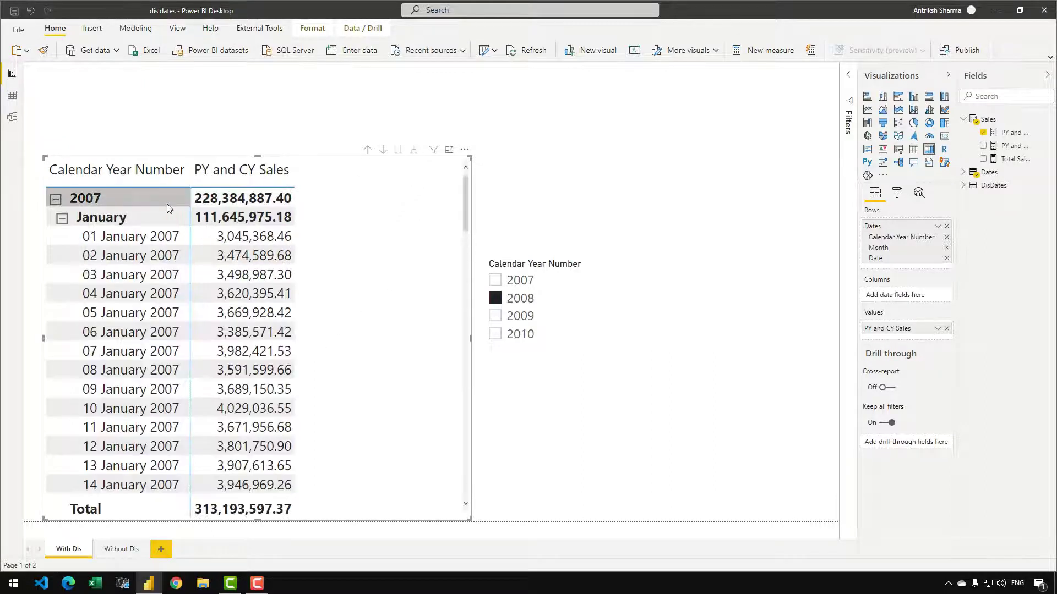
{"action": "left_click", "coordinate": [526, 318]}
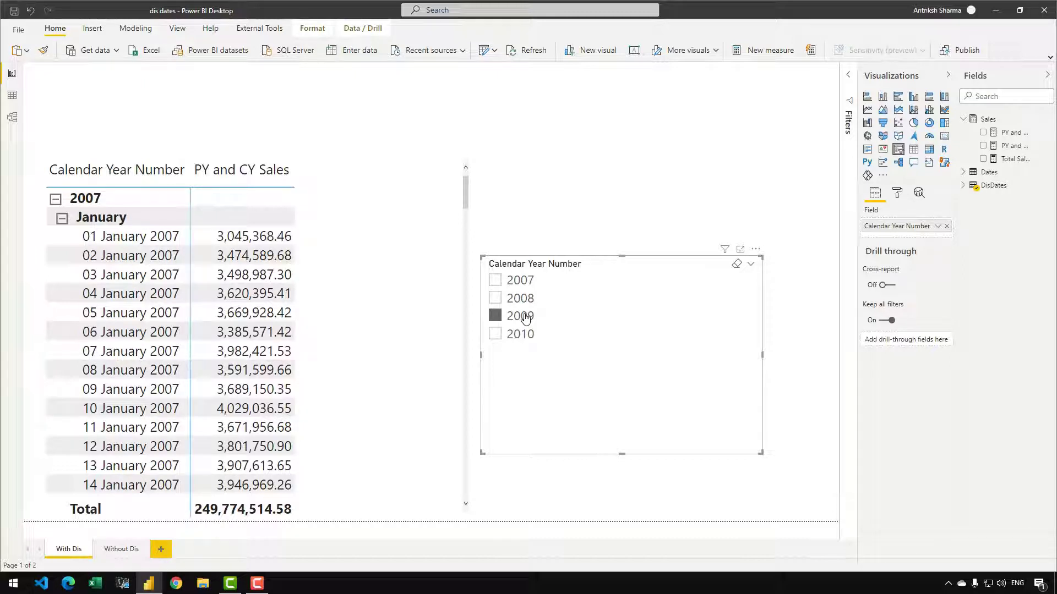
- Add REMOVEFILTERS ( Dates ) as a further filter in the PrevYear CALCULATE of the PY and CY Sales measure and commit the formula
{"action": "left_click", "coordinate": [1011, 132]}
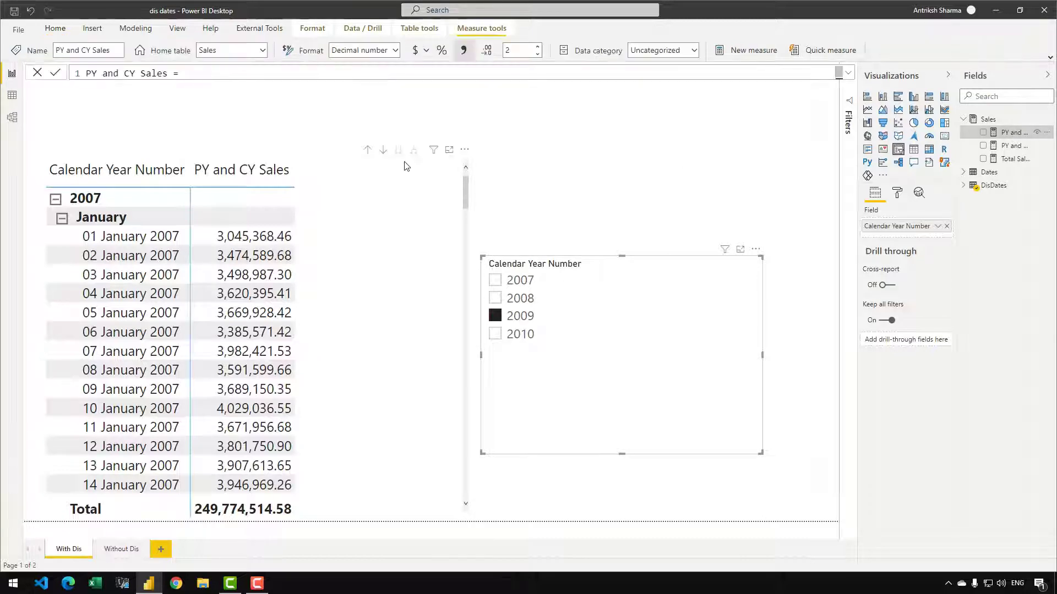
{"action": "left_click", "coordinate": [848, 72]}
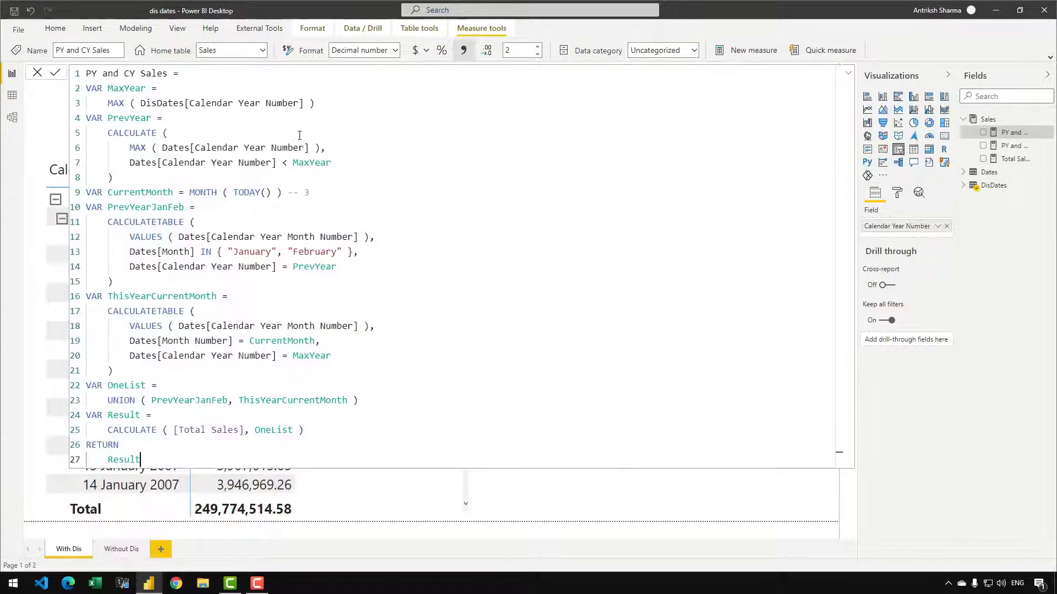
{"action": "scroll", "coordinate": [300, 135], "scroll_direction": "up", "scroll_amount": 1}
{"action": "left_click", "coordinate": [349, 166]}
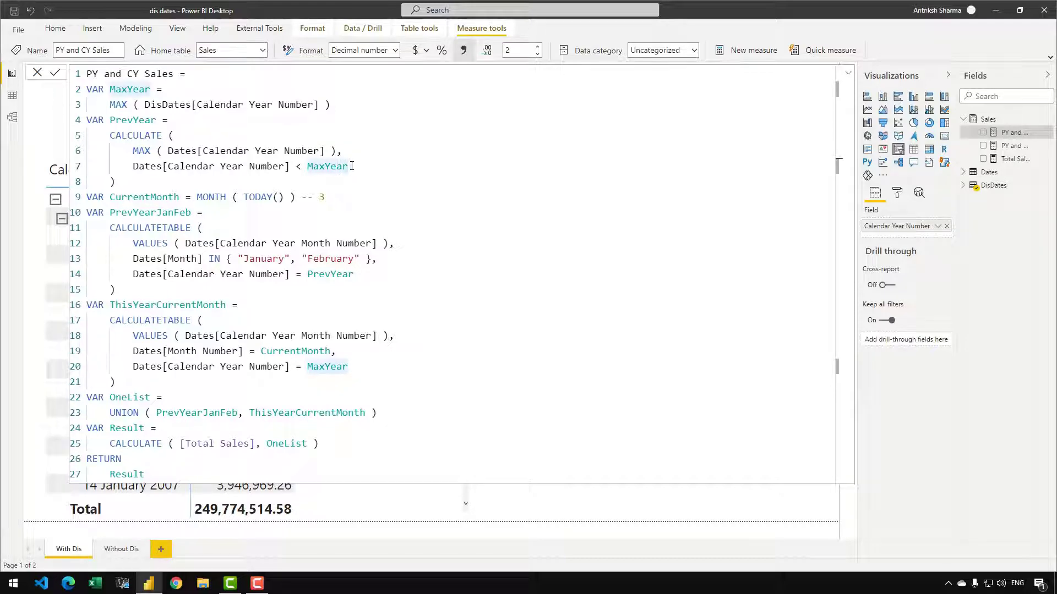
{"action": "type", "text": ","}
{"action": "key", "text": "Return"}
{"action": "type", "text": "remove"}
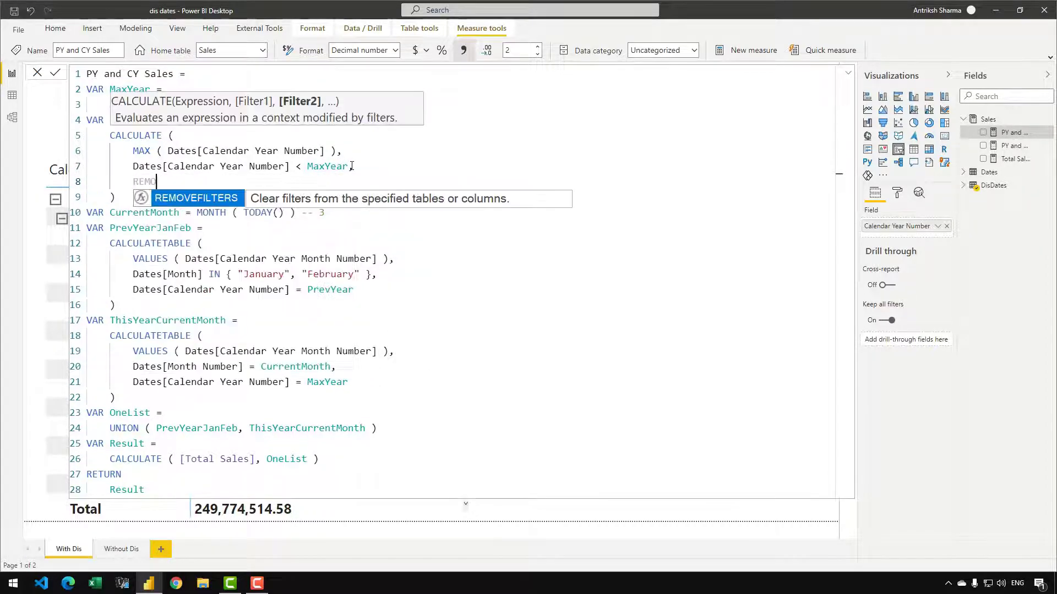
{"action": "key", "text": "Tab"}
{"action": "key", "text": "BackSpace"}
{"action": "type", "text": "( Dates )"}
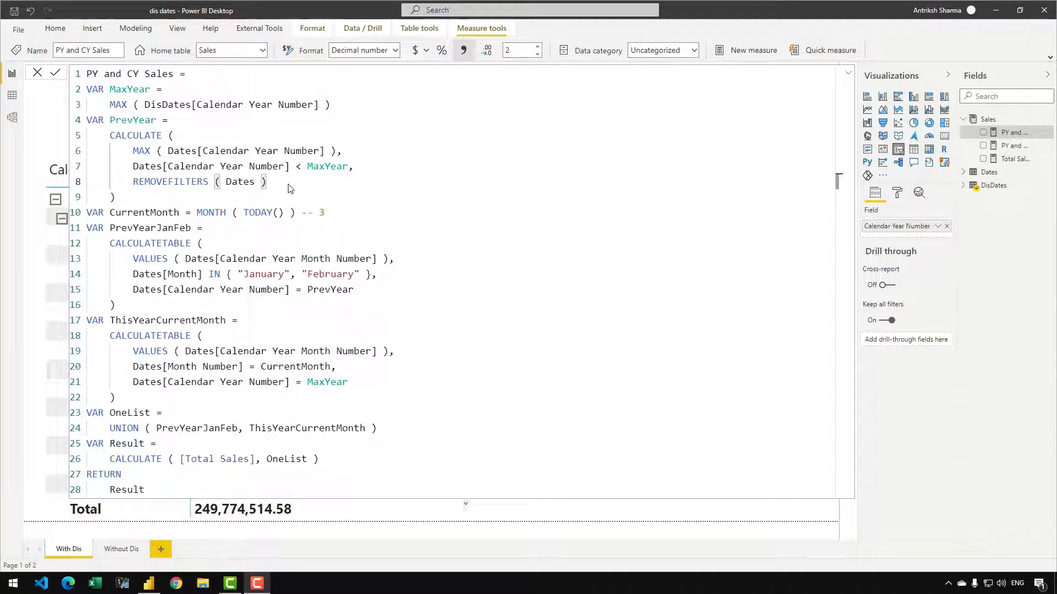
{"action": "left_click", "coordinate": [55, 72]}
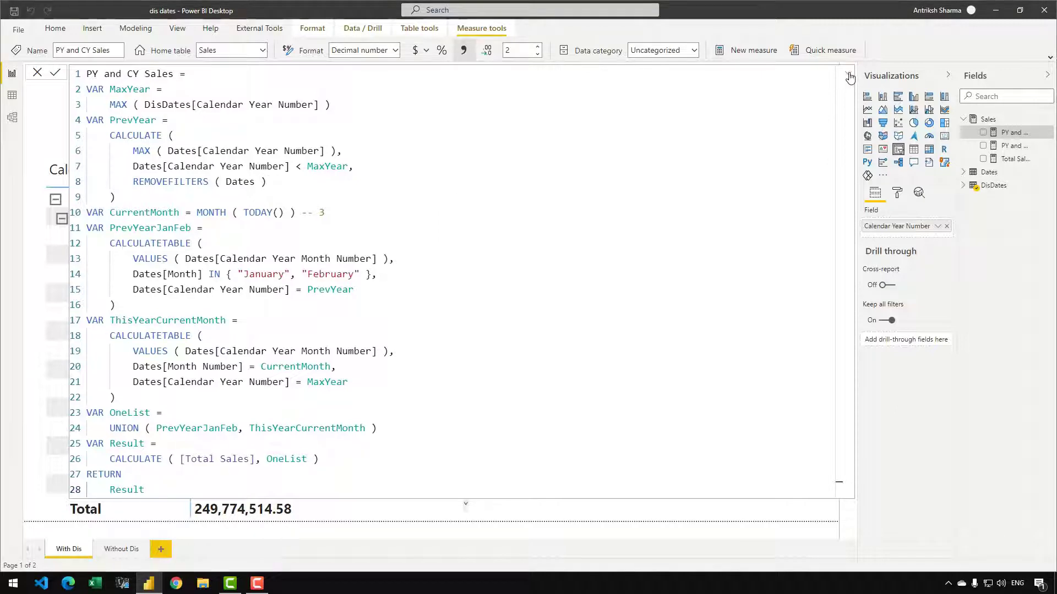
{"action": "left_click", "coordinate": [849, 75]}
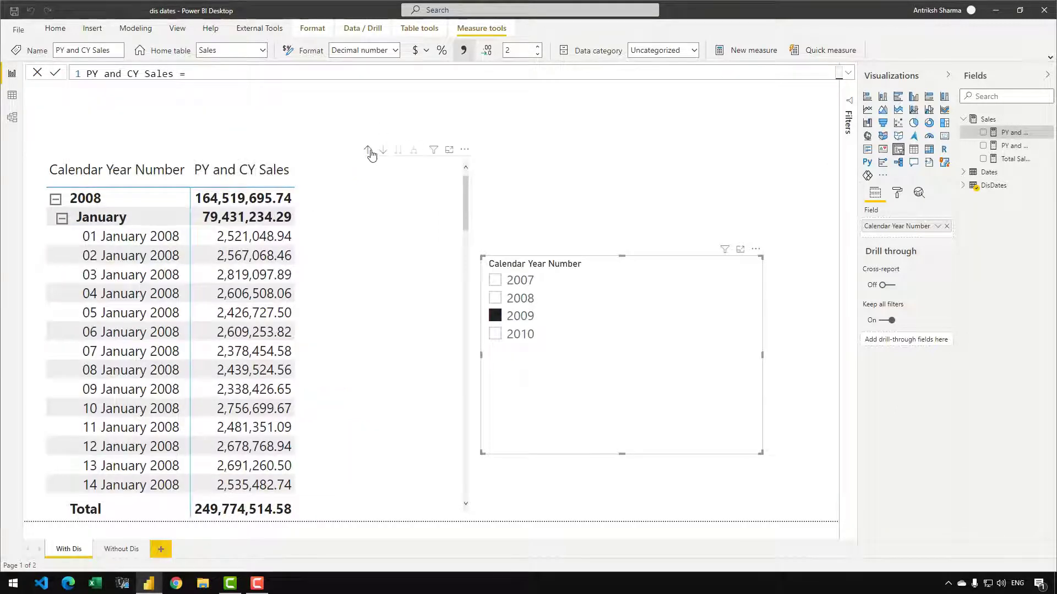
- Examine the matrix's daily rows for January and February 2008 and March 2009
{"action": "left_click", "coordinate": [372, 153]}
{"action": "left_click", "coordinate": [414, 150]}
{"action": "left_click", "coordinate": [414, 151]}
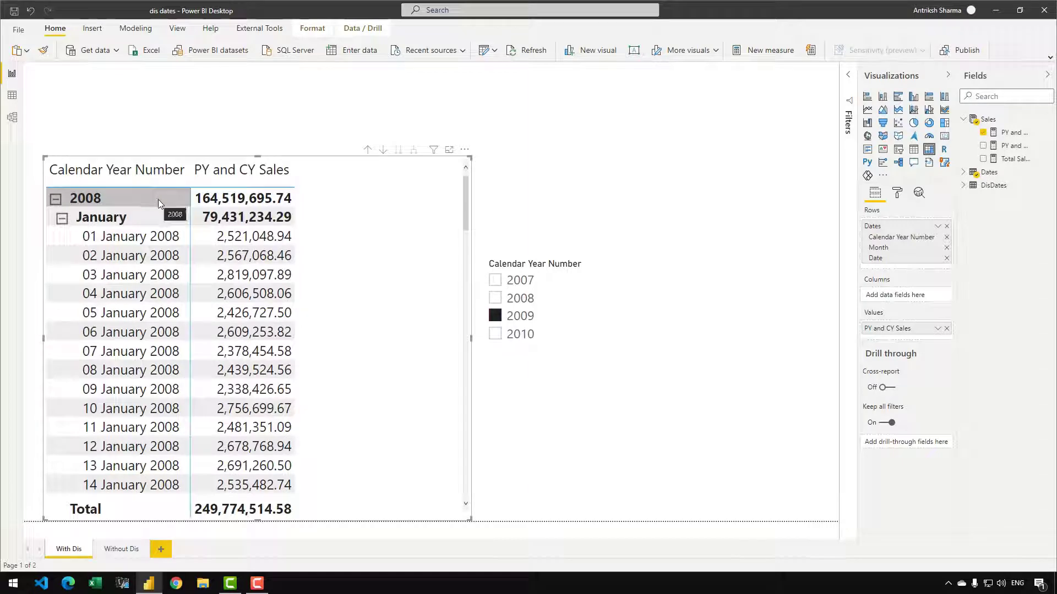
{"action": "scroll", "coordinate": [183, 269], "scroll_direction": "down", "scroll_amount": 10}
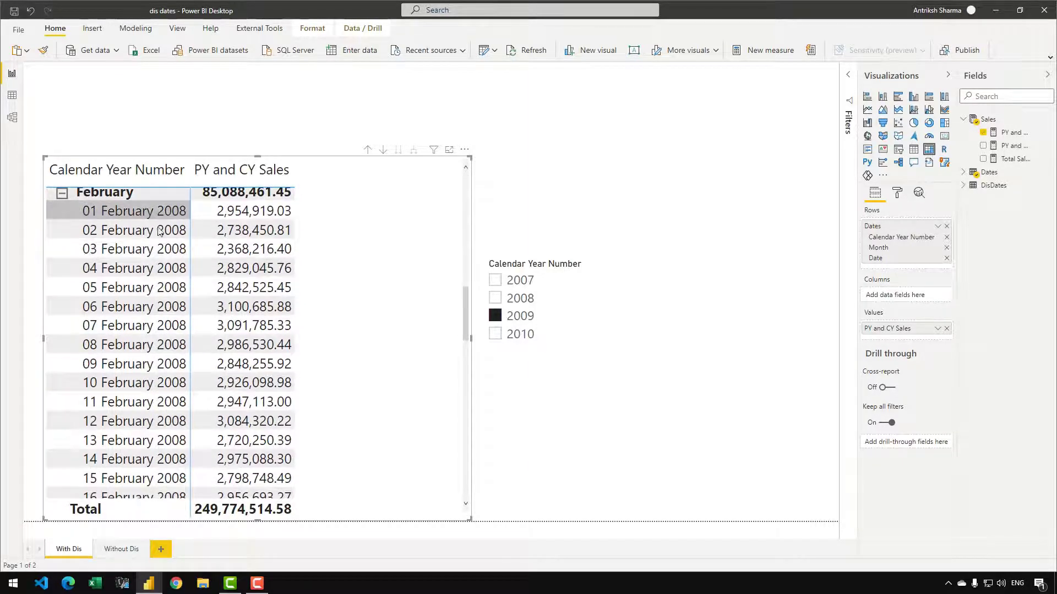
{"action": "scroll", "coordinate": [160, 231], "scroll_direction": "down", "scroll_amount": 10}
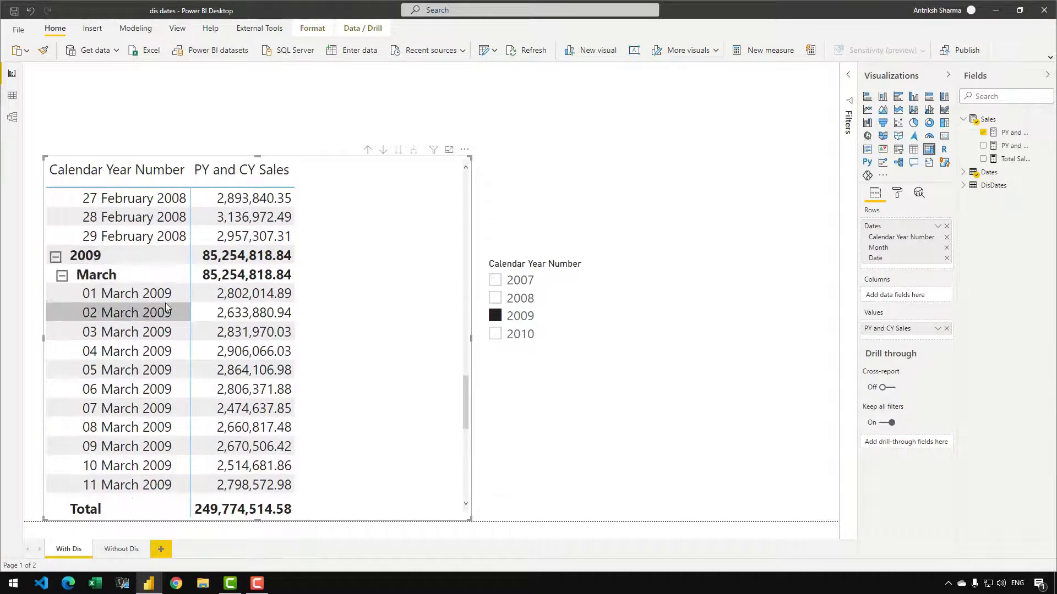
{"action": "scroll", "coordinate": [165, 307], "scroll_direction": "down", "scroll_amount": 10}
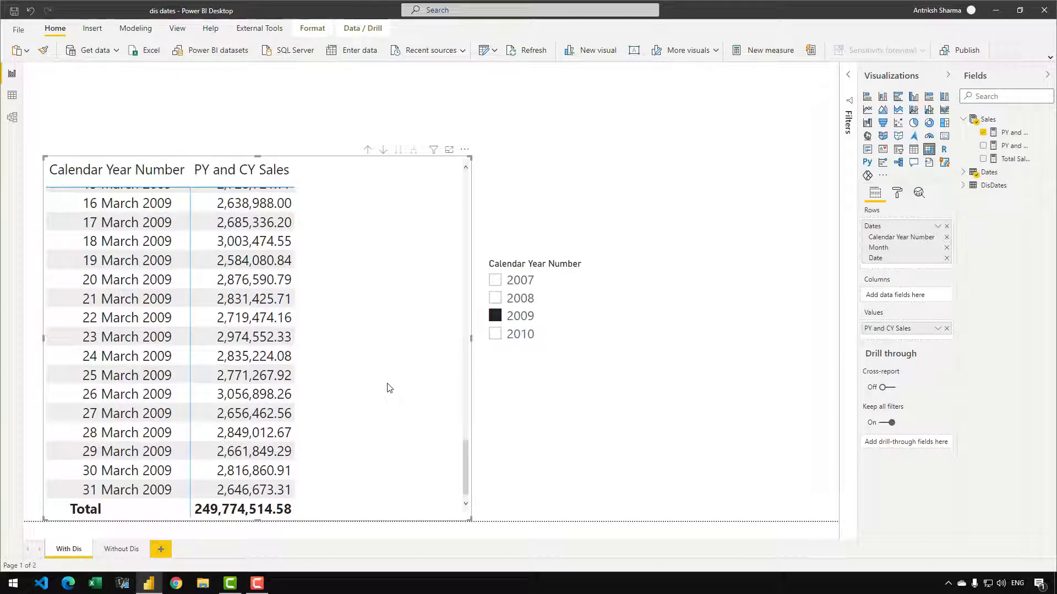
- Record a refresh of the visuals with Performance analyzer and copy the matrix's DAX query
{"action": "left_click", "coordinate": [479, 410]}
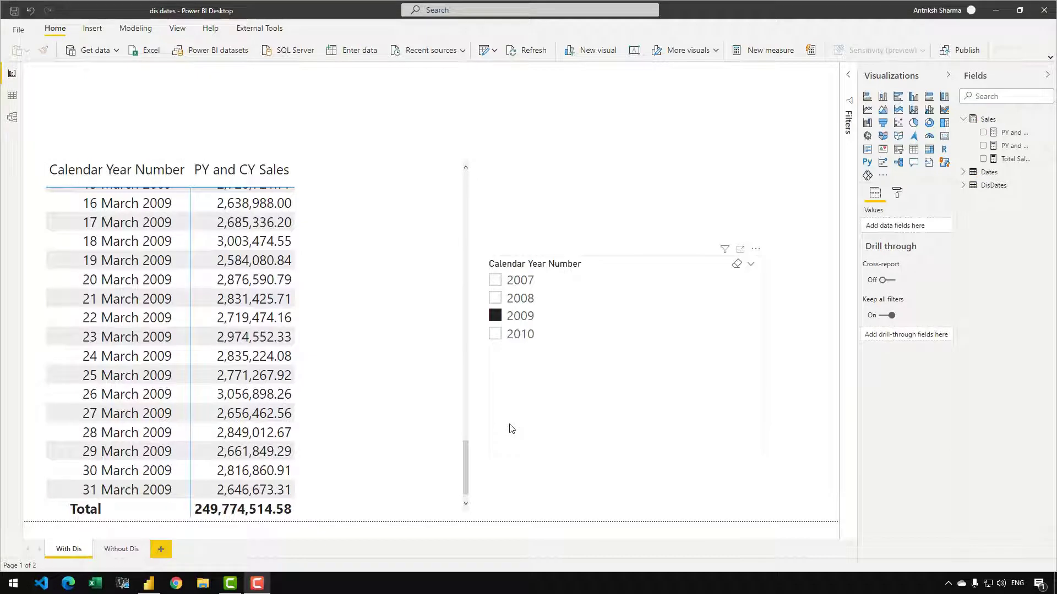
{"action": "left_click", "coordinate": [177, 28]}
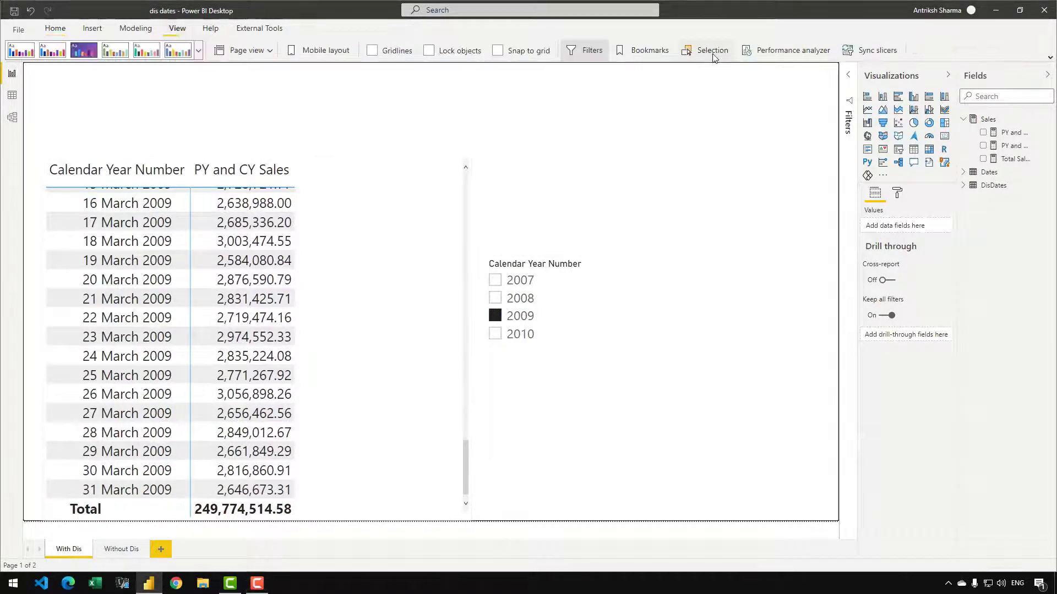
{"action": "left_click", "coordinate": [765, 53]}
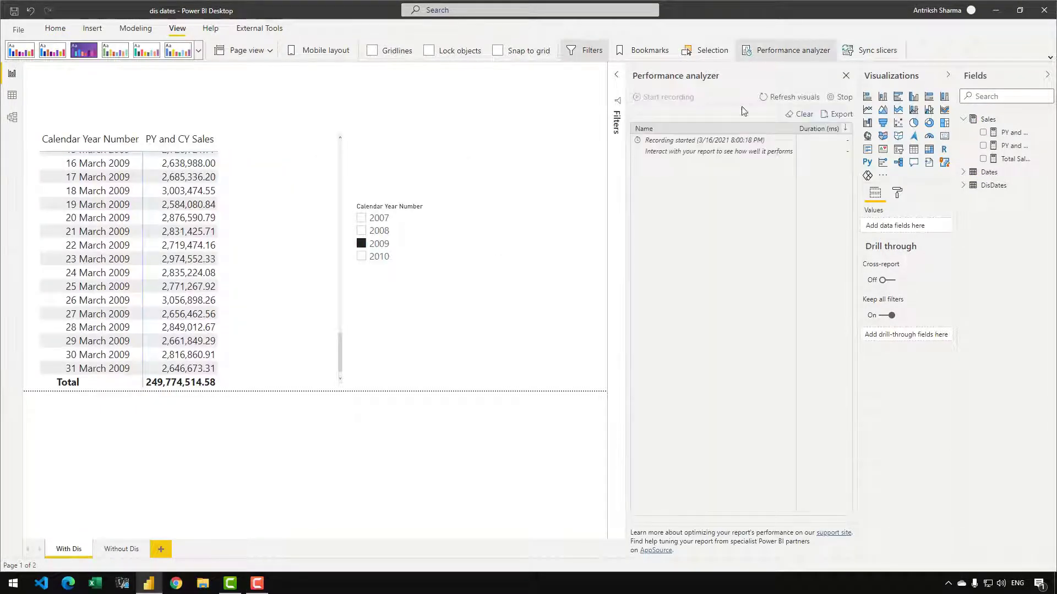
{"action": "left_click", "coordinate": [798, 104]}
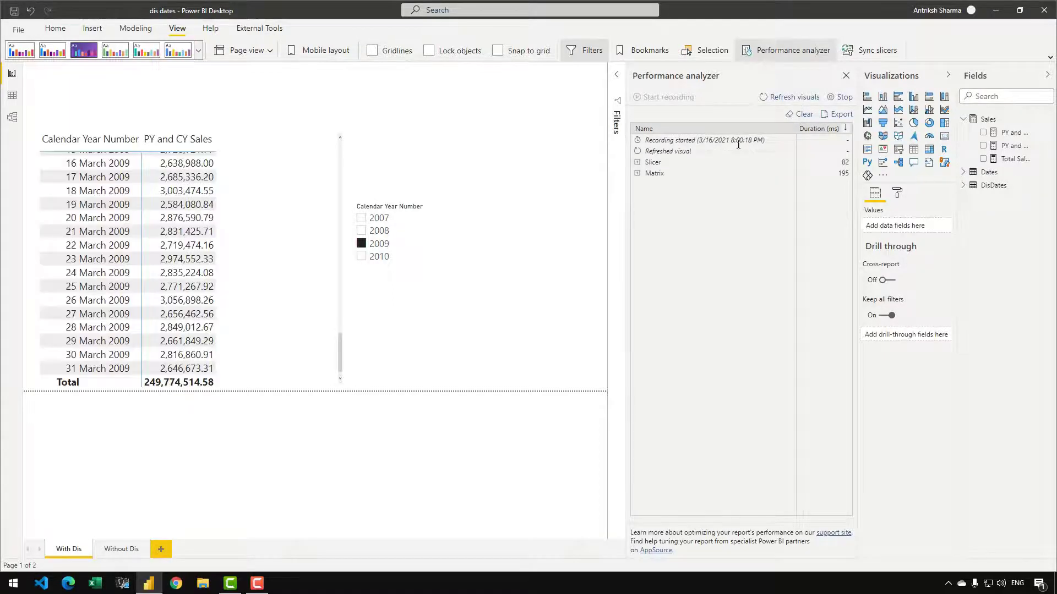
{"action": "left_click", "coordinate": [639, 177]}
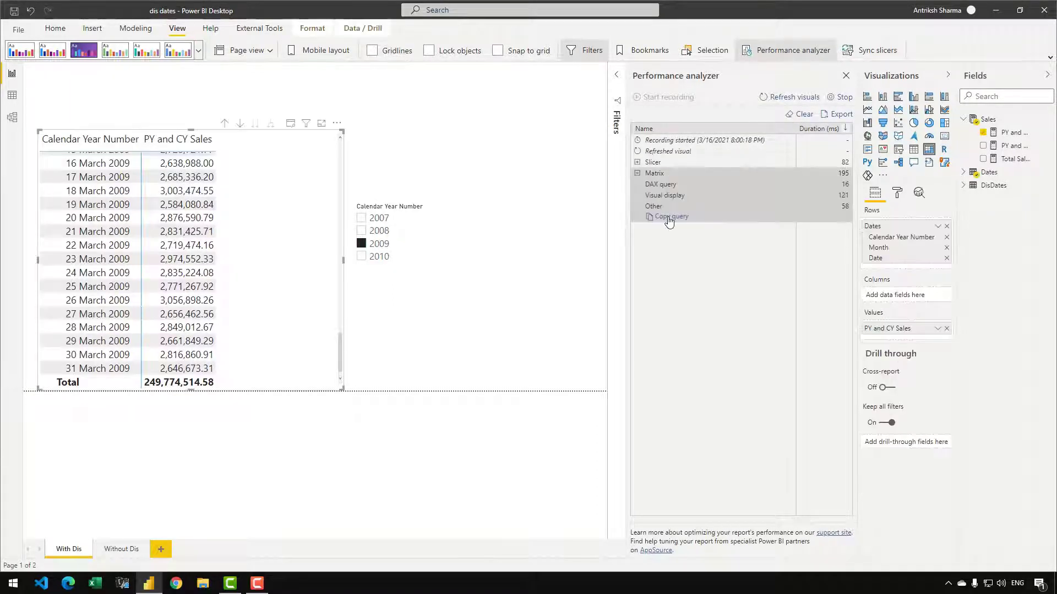
{"action": "left_click", "coordinate": [666, 217]}
- Launch DAX Studio as an external tool and paste the copied matrix query into its editor
{"action": "left_click", "coordinate": [246, 32]}
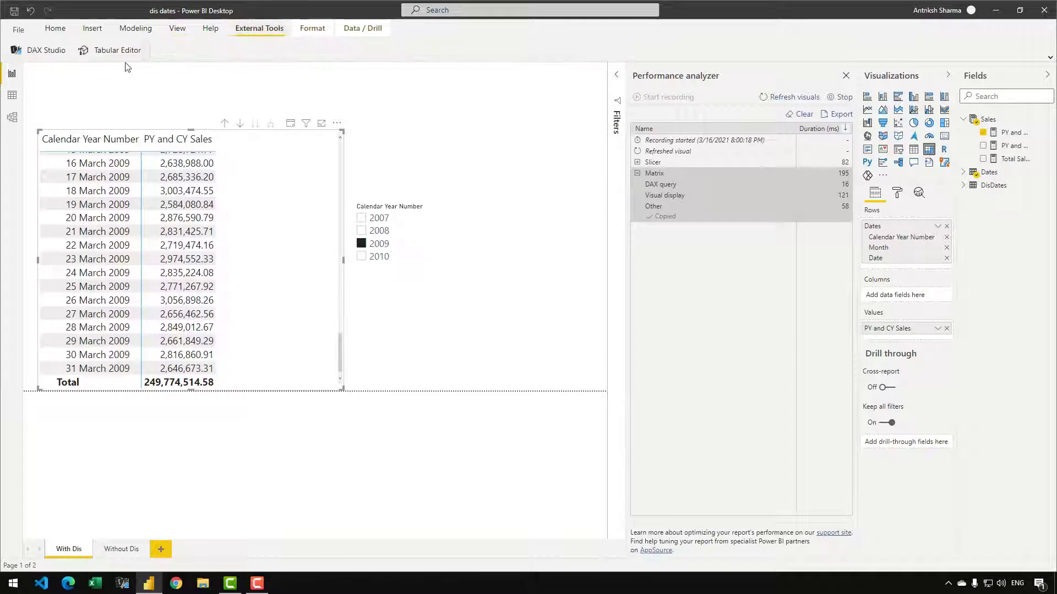
{"action": "left_click", "coordinate": [58, 54]}
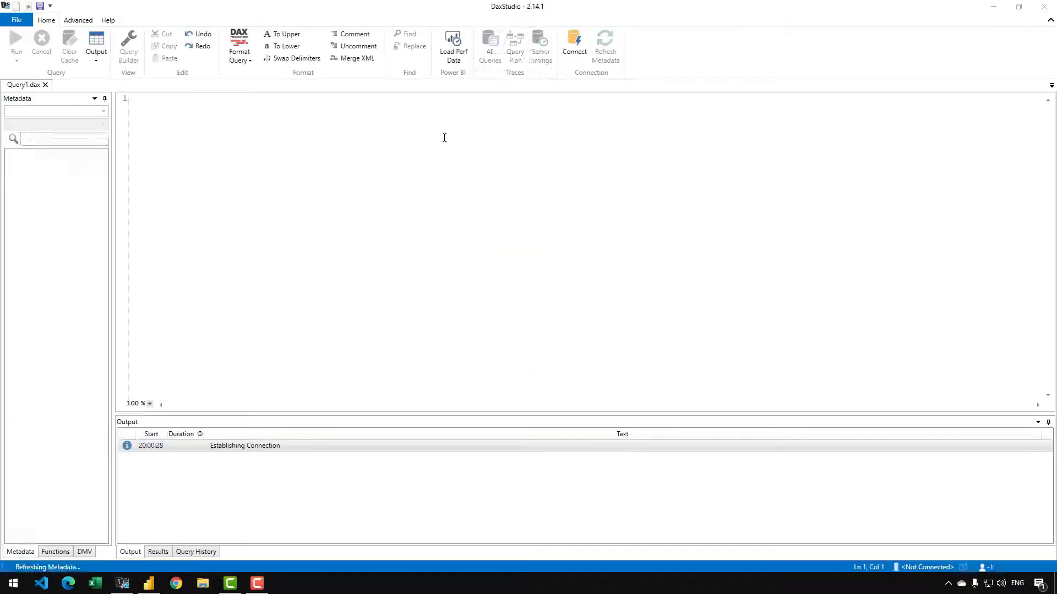
{"action": "key", "text": "ctrl+v"}
- Replace everything in the query from the __DS0PrimaryWindowed variable onward with EVALUATE __DS0Core
{"action": "scroll", "coordinate": [359, 160], "scroll_direction": "up", "scroll_amount": 5}
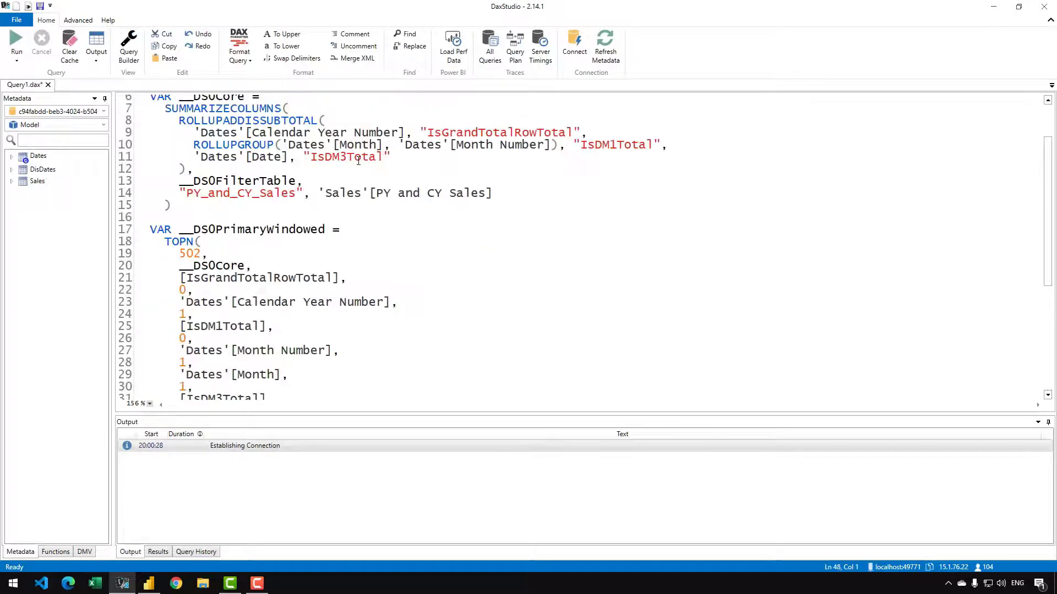
{"action": "scroll", "coordinate": [330, 176], "scroll_direction": "up", "scroll_amount": 2}
{"action": "scroll", "coordinate": [223, 178], "scroll_direction": "down", "scroll_amount": 3}
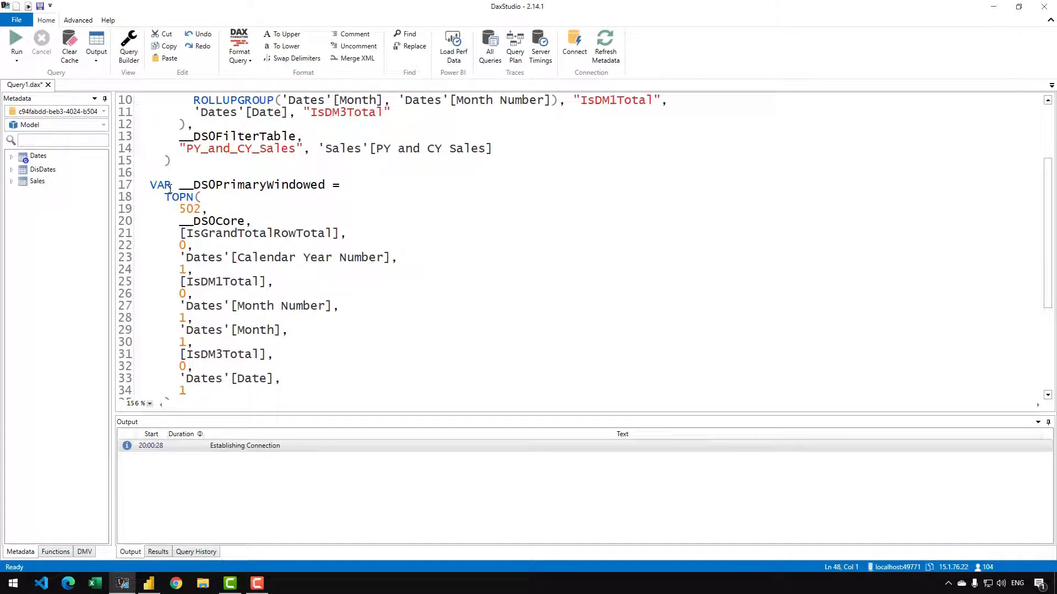
{"action": "left_click_drag", "start_coordinate": [153, 180], "coordinate": [176, 399]}
{"action": "key", "text": "Delete"}
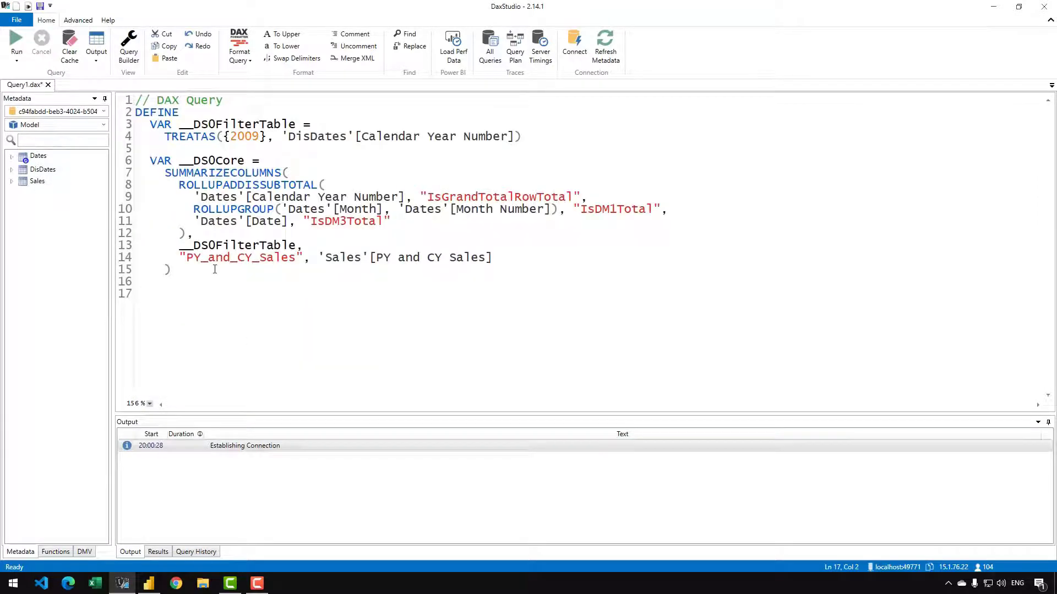
{"action": "type", "text": "EVALUATE"}
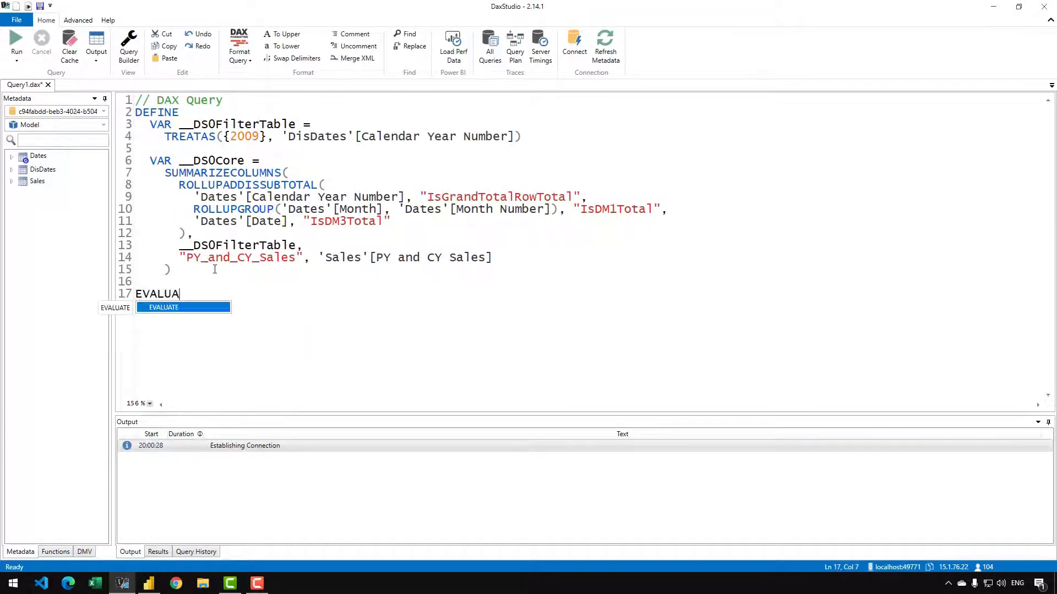
{"action": "double_click", "coordinate": [212, 161]}
{"action": "key", "text": "ctrl+c"}
{"action": "left_click", "coordinate": [226, 296]}
{"action": "key", "text": "ctrl+v"}
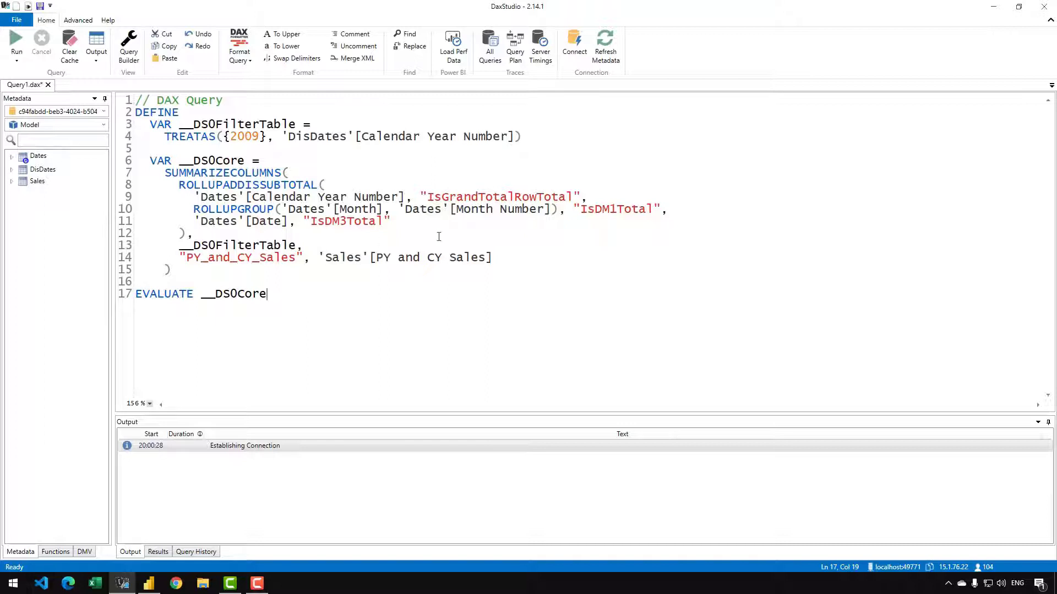
- Turn on the Server Timings trace and make room for its results by enlarging that pane and collapsing the metadata pane
{"action": "left_click", "coordinate": [530, 64]}
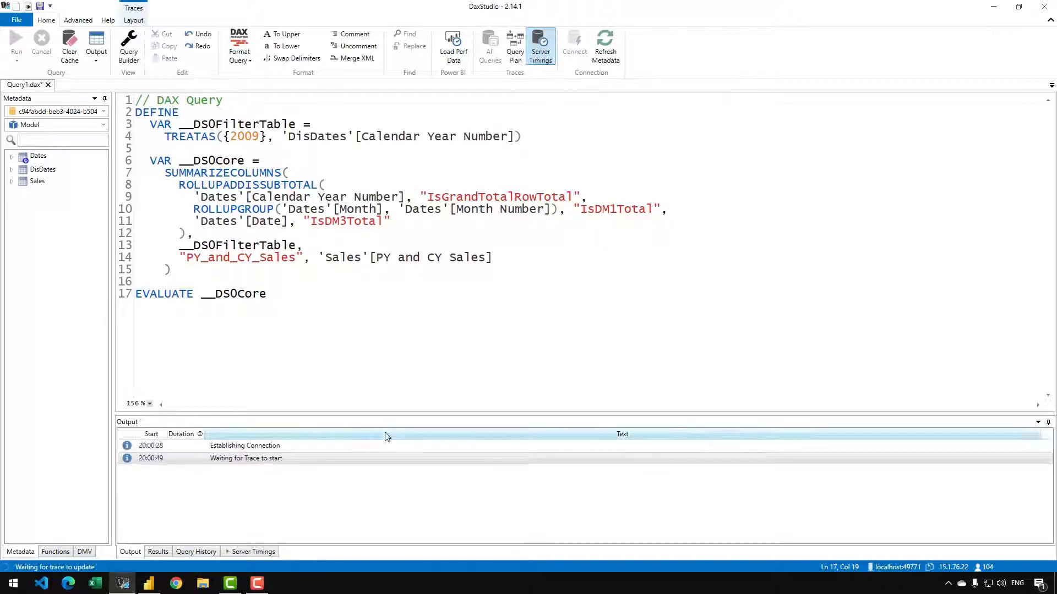
{"action": "left_click_drag", "start_coordinate": [399, 414], "coordinate": [446, 312]}
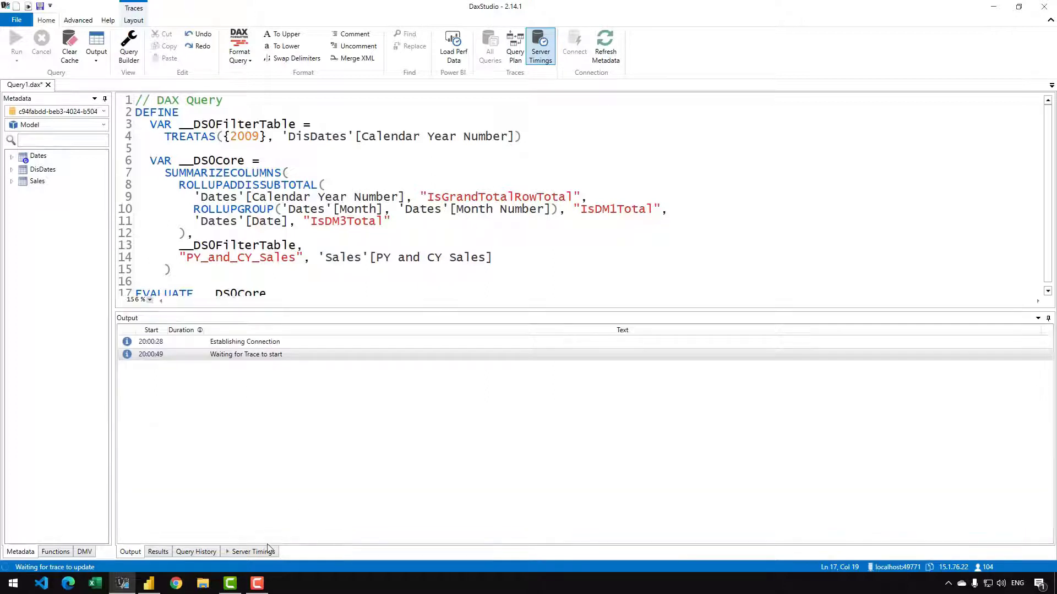
{"action": "left_click", "coordinate": [269, 548]}
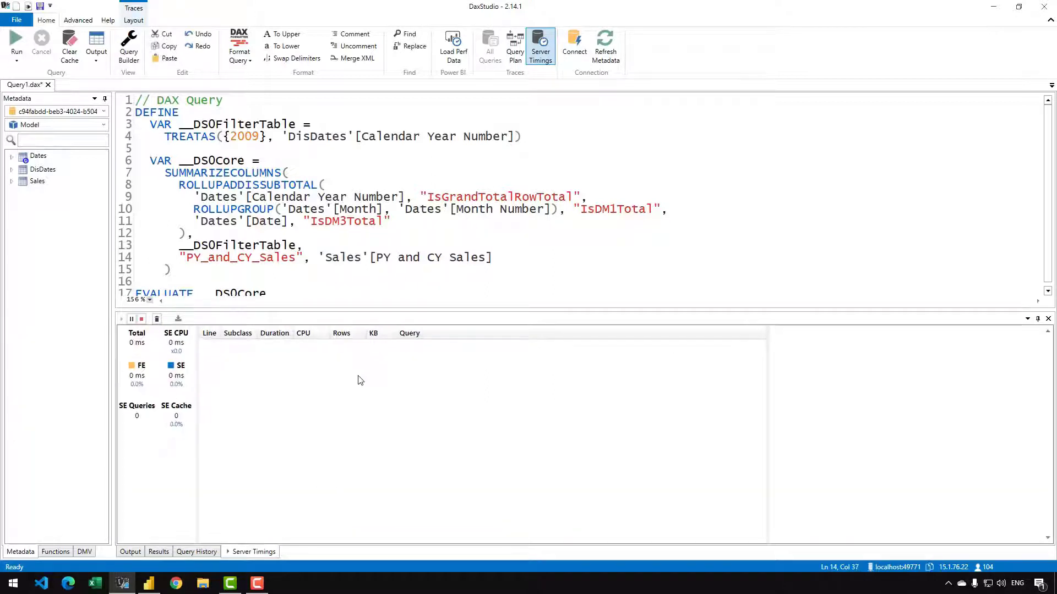
{"action": "left_click", "coordinate": [105, 98]}
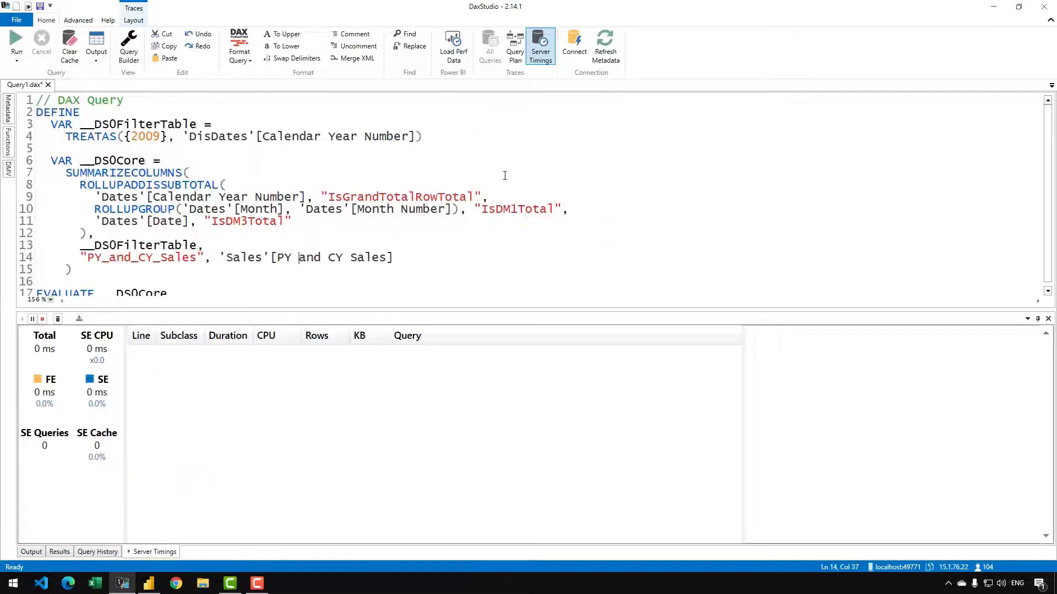
- Run the query and show the full text of the line 2 scan in an enlarged Server Timings view
{"action": "left_click", "coordinate": [505, 175]}
{"action": "key", "text": "F5"}
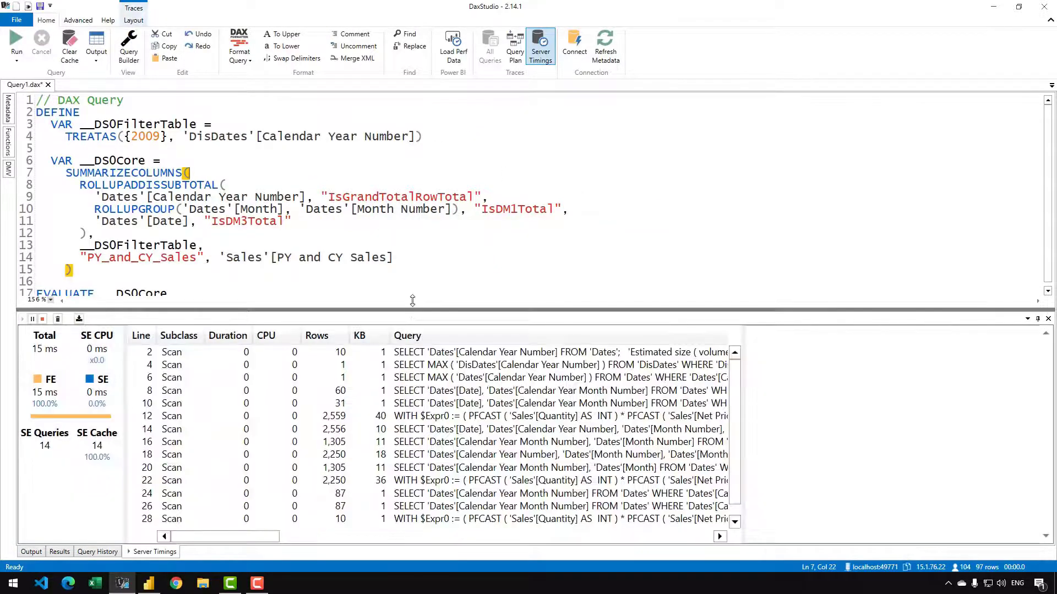
{"action": "left_click_drag", "start_coordinate": [412, 307], "coordinate": [459, 168]}
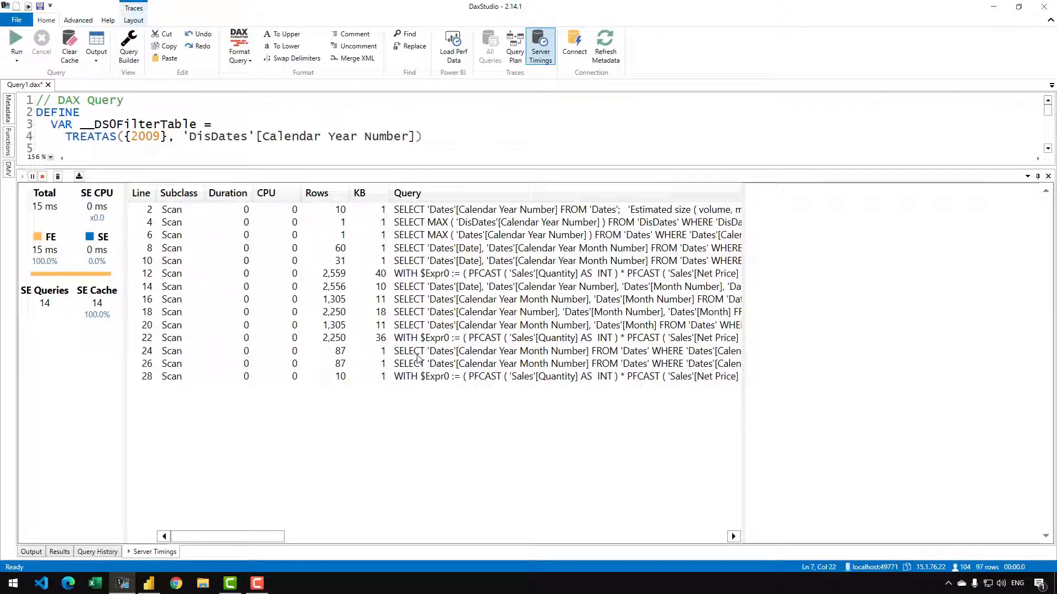
{"action": "left_click", "coordinate": [520, 213]}
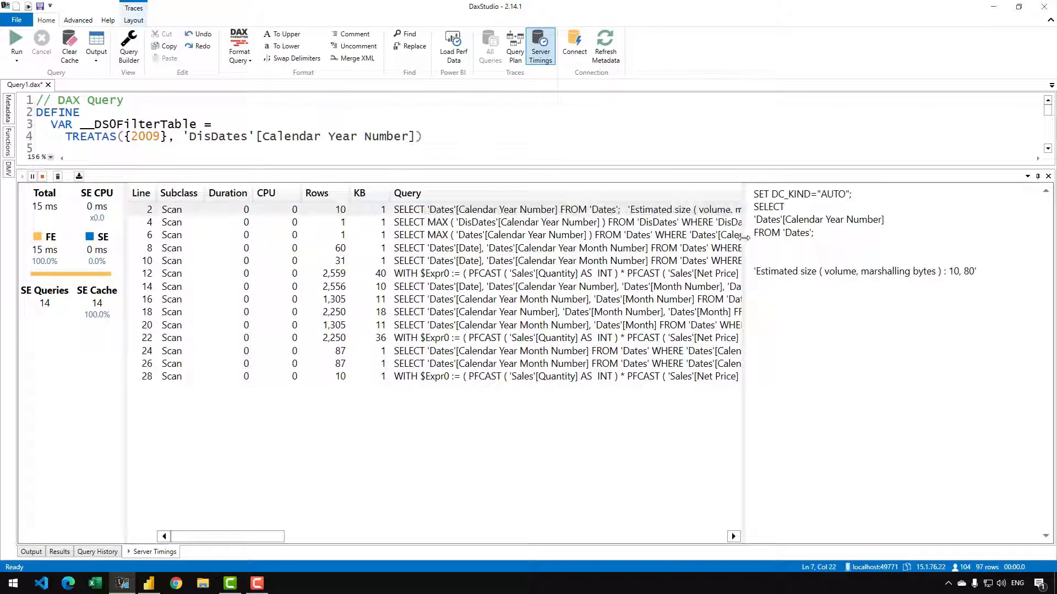
{"action": "left_click_drag", "start_coordinate": [744, 245], "coordinate": [658, 245]}
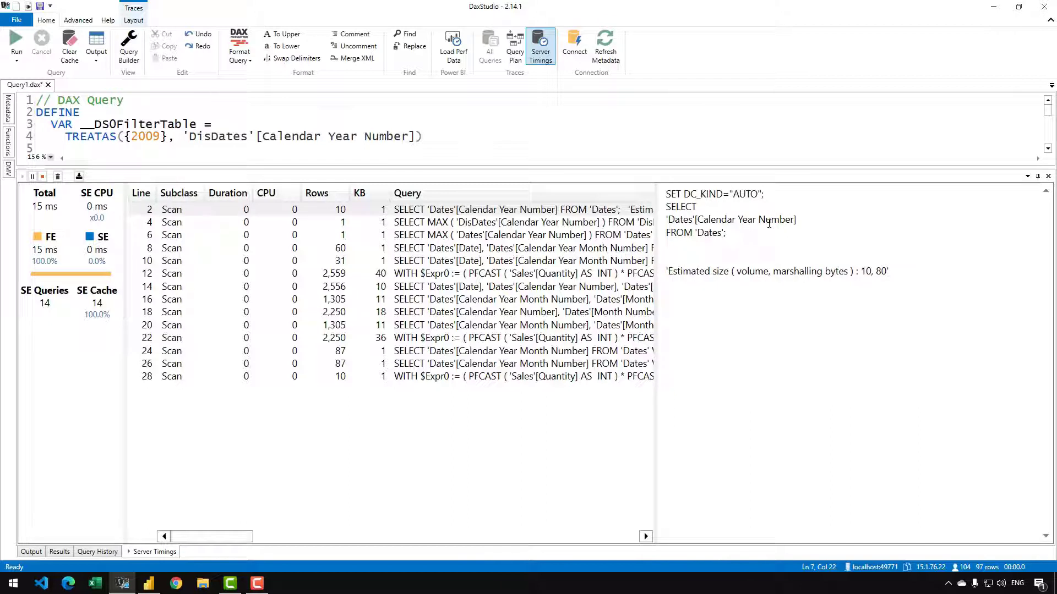
- Examine the full query text of the scans on lines 4, 6, 8, 10 and 12 in the Server Timings results
{"action": "left_click", "coordinate": [550, 221]}
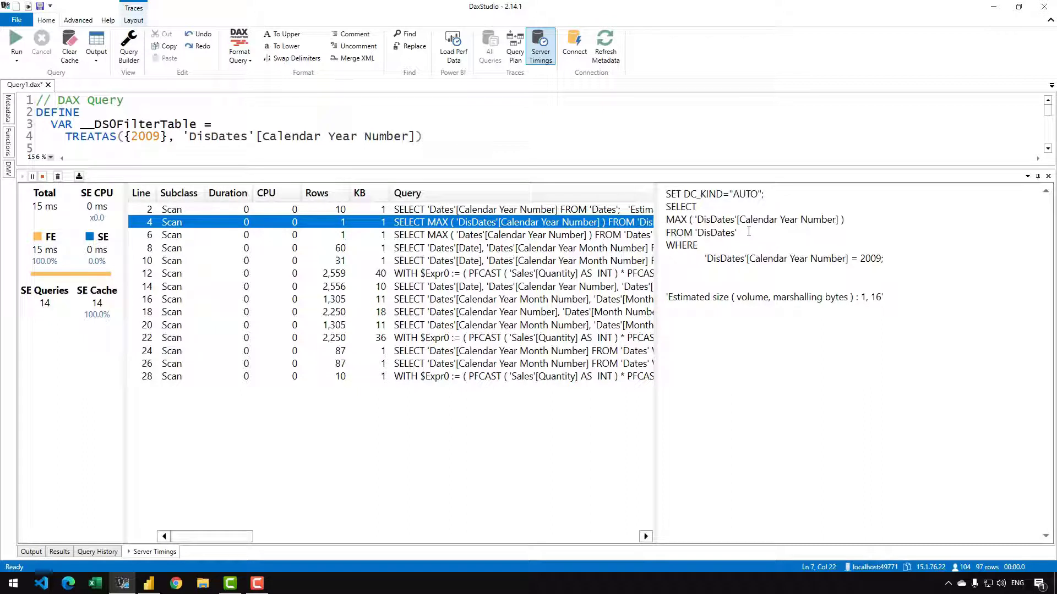
{"action": "left_click", "coordinate": [588, 236]}
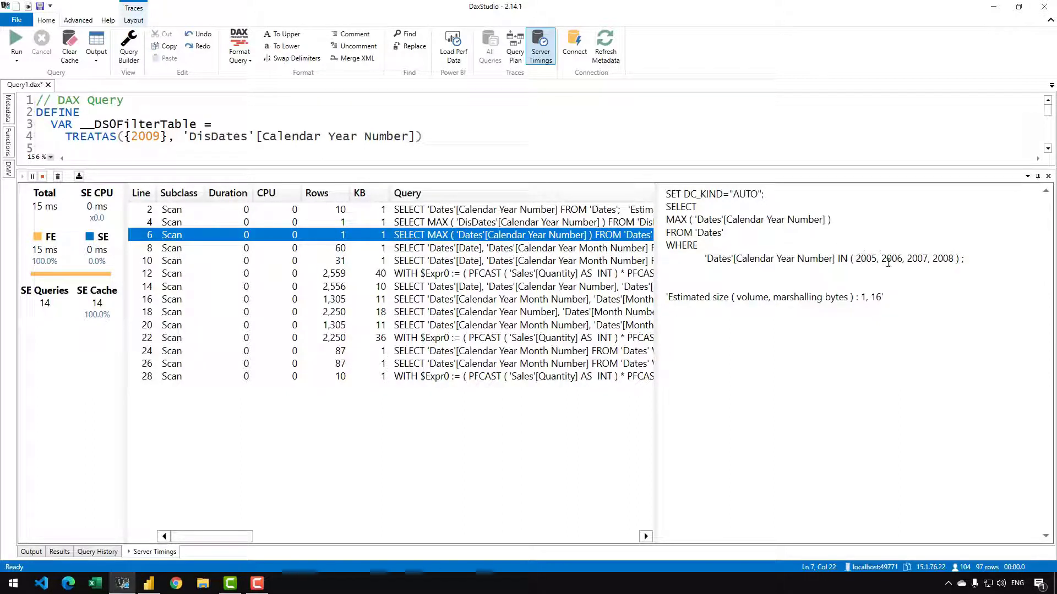
{"action": "left_click", "coordinate": [583, 251]}
{"action": "left_click", "coordinate": [577, 263]}
{"action": "left_click", "coordinate": [574, 274]}
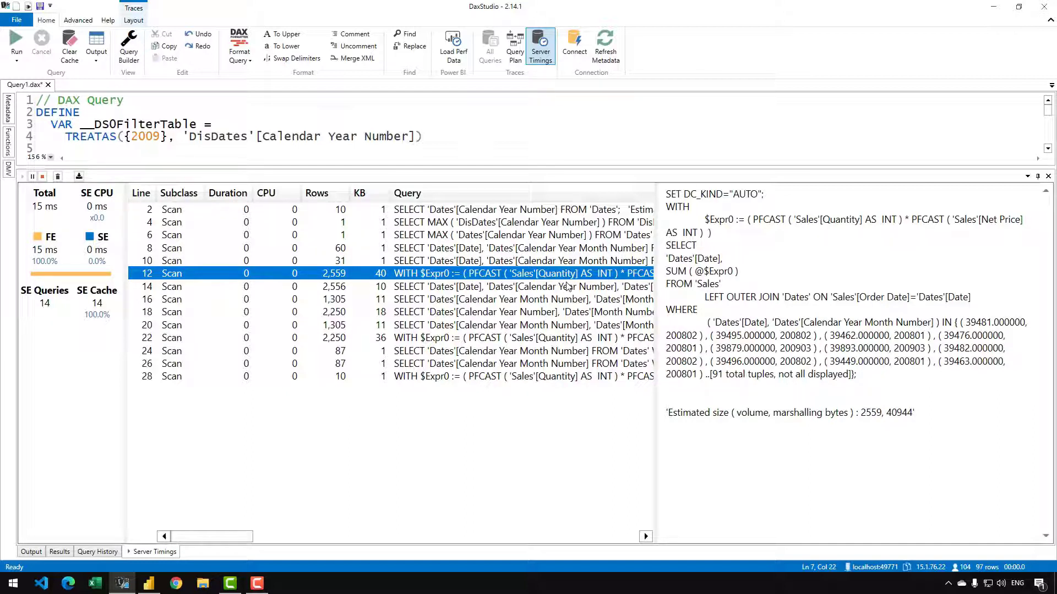
- Switch to Power BI Desktop, show the full formula of the PY and CY Sales measure, and clear the Performance Analyzer results
{"action": "left_click", "coordinate": [149, 583]}
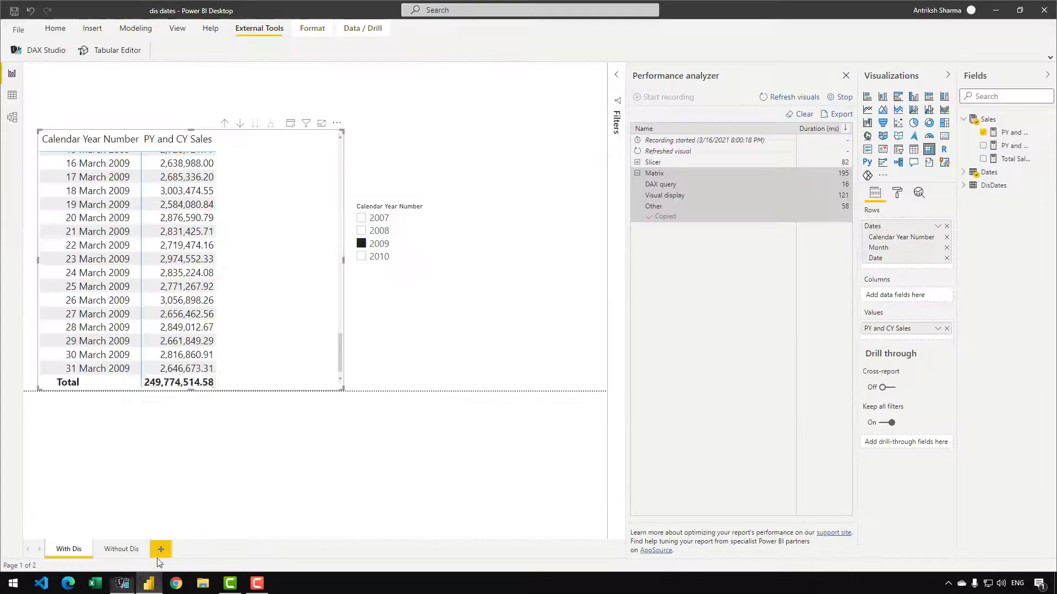
{"action": "left_click", "coordinate": [1013, 132]}
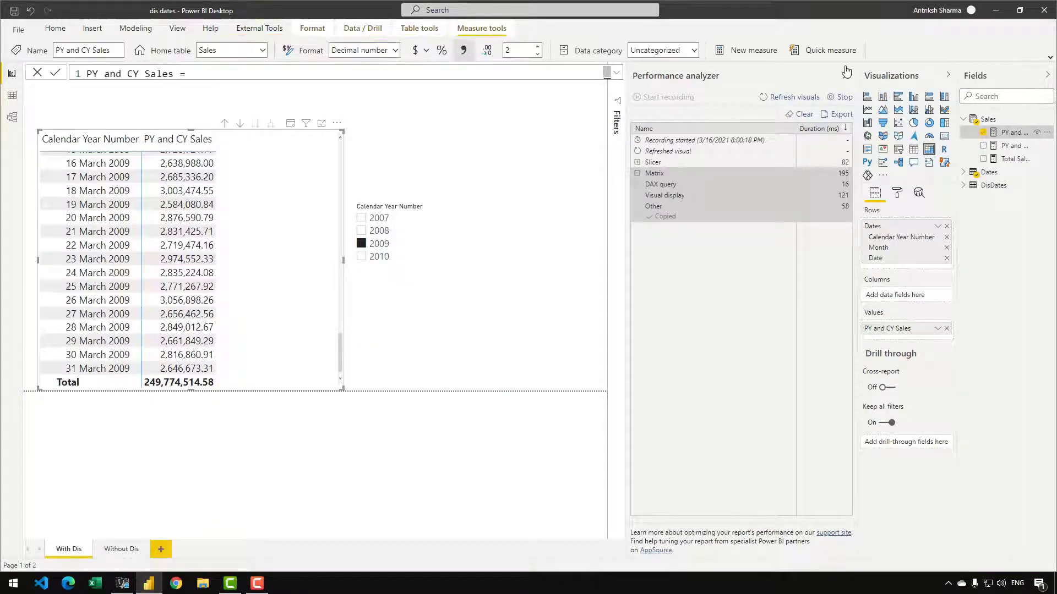
{"action": "left_click", "coordinate": [616, 72]}
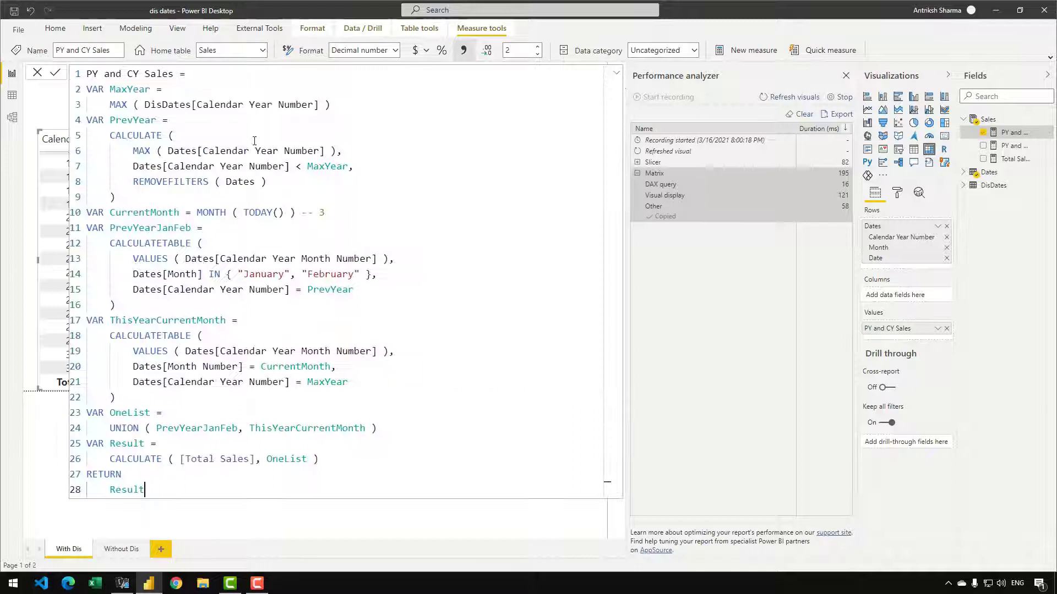
{"action": "left_click", "coordinate": [226, 238]}
{"action": "left_click", "coordinate": [801, 114]}
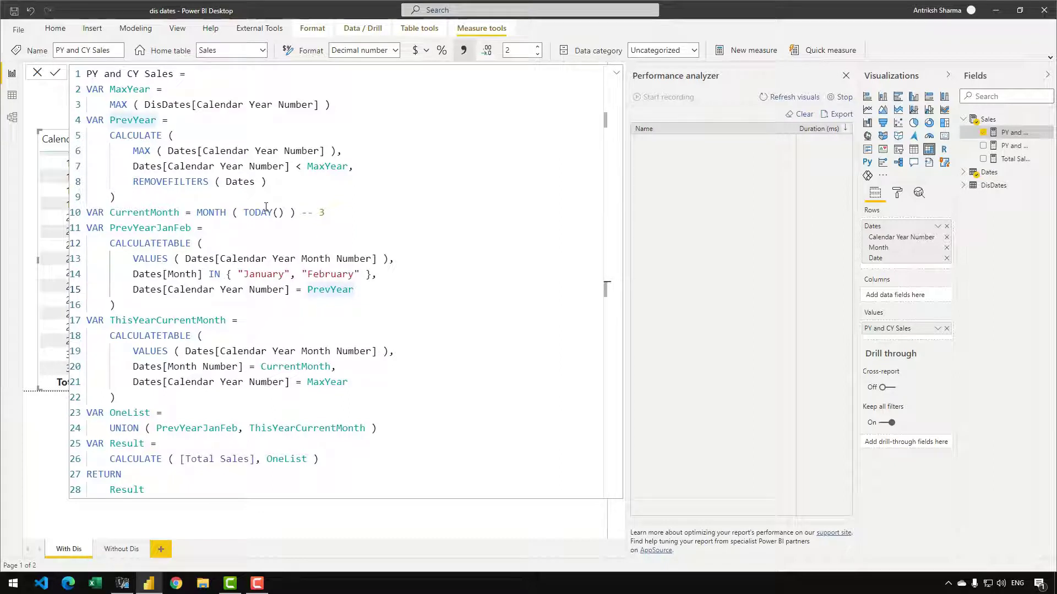
- Add REMOVEFILTERS ( Dates ) as a last filter in the CALCULATETABLE of both PrevYearJanFeb and ThisYearCurrentMonth, and commit the measure
{"action": "left_click_drag", "start_coordinate": [268, 182], "coordinate": [348, 169]}
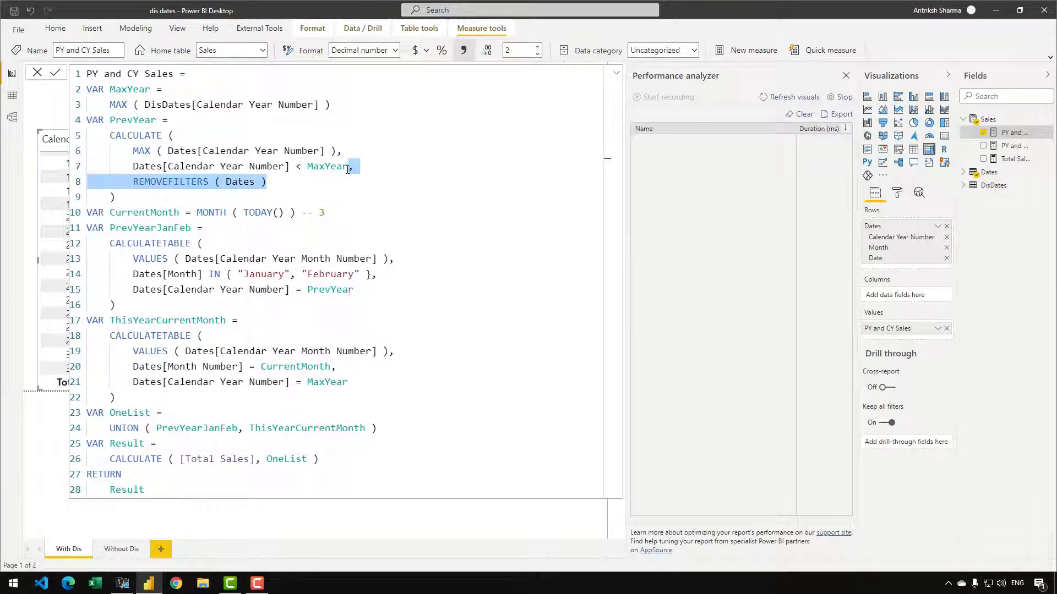
{"action": "left_click", "coordinate": [366, 289]}
{"action": "key", "text": "ctrl+v"}
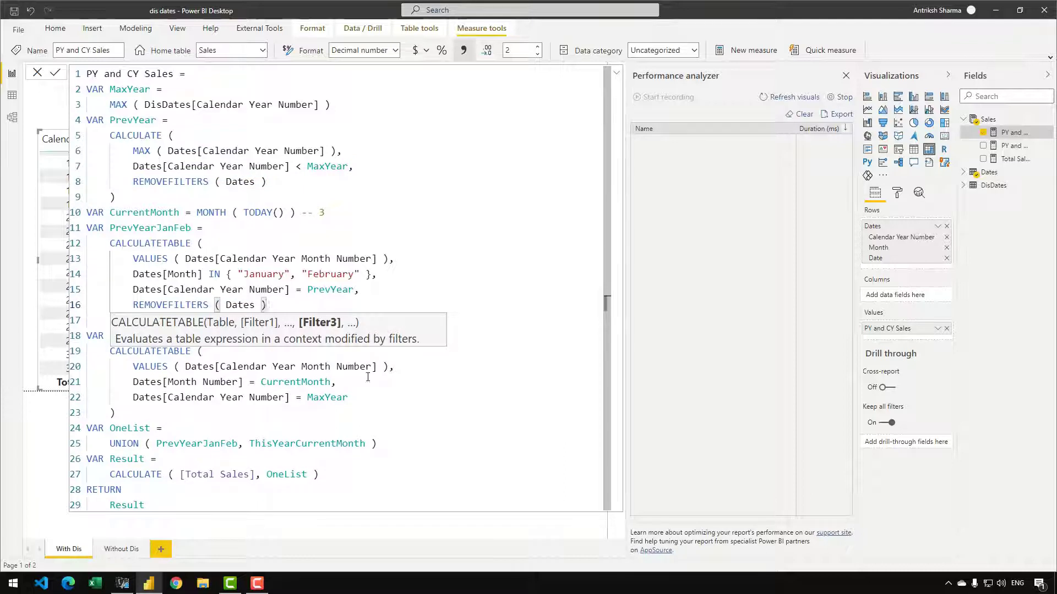
{"action": "left_click", "coordinate": [364, 397]}
{"action": "key", "text": "ctrl+v"}
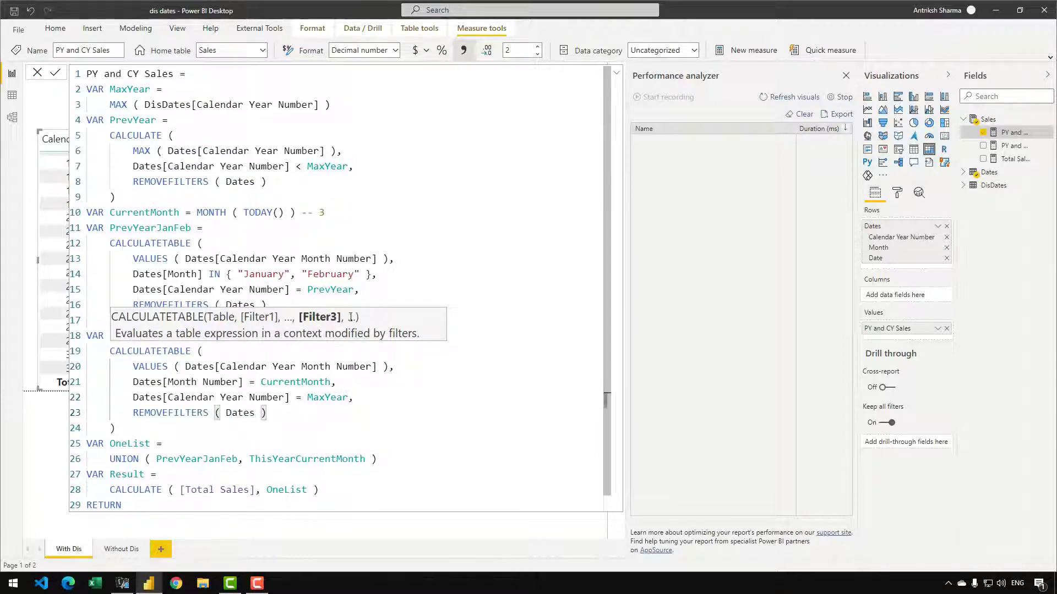
{"action": "scroll", "coordinate": [380, 247], "scroll_direction": "down", "scroll_amount": 1}
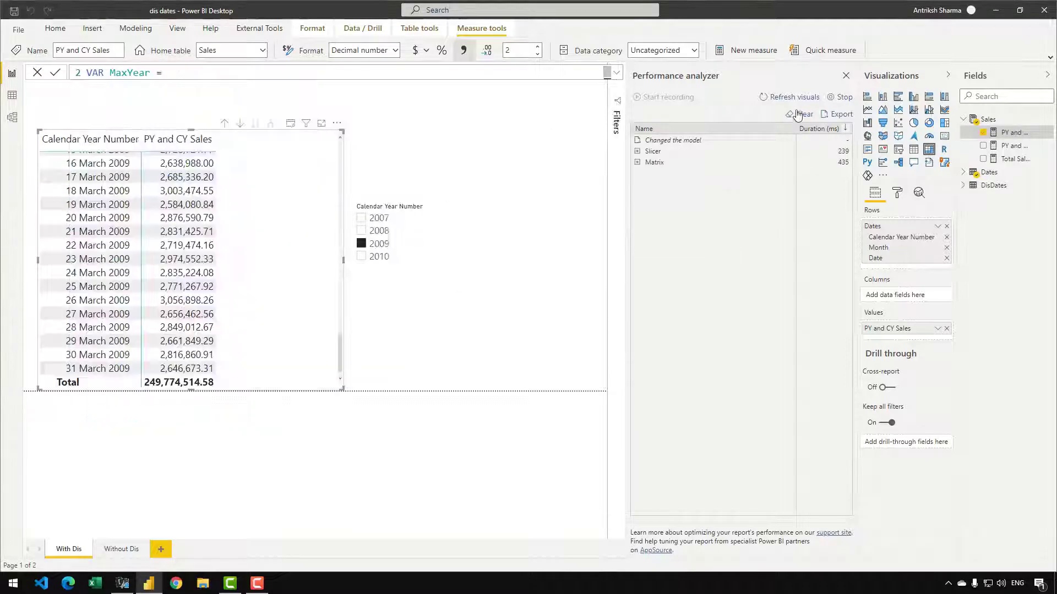
- Close the Performance Analyzer, then drill the matrix up and expand it again through month to date level to check the daily rows
{"action": "left_click", "coordinate": [843, 78]}
{"action": "scroll", "coordinate": [344, 224], "scroll_direction": "up", "scroll_amount": 15}
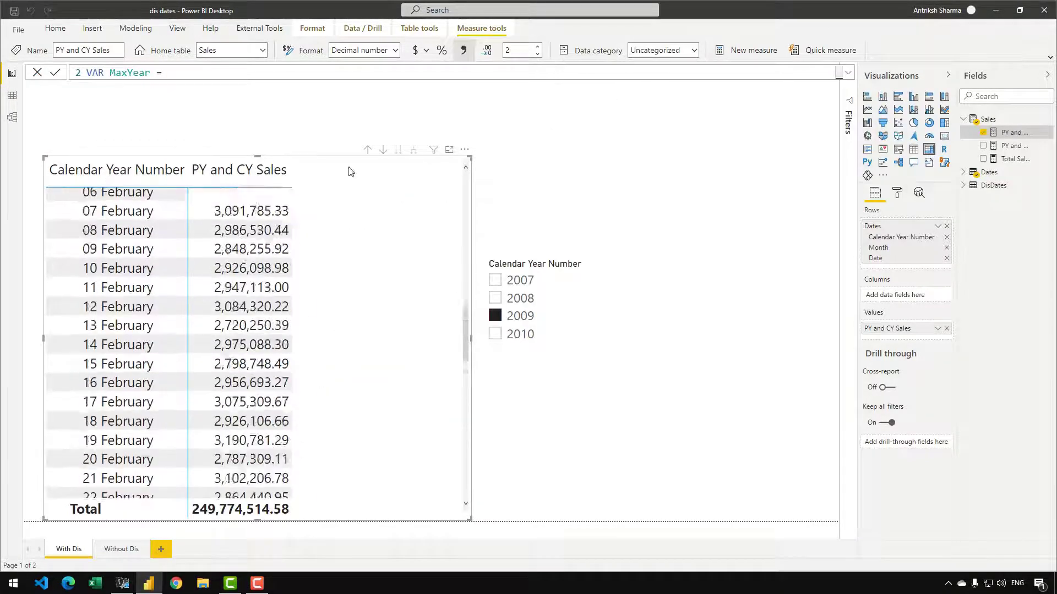
{"action": "left_click", "coordinate": [367, 150]}
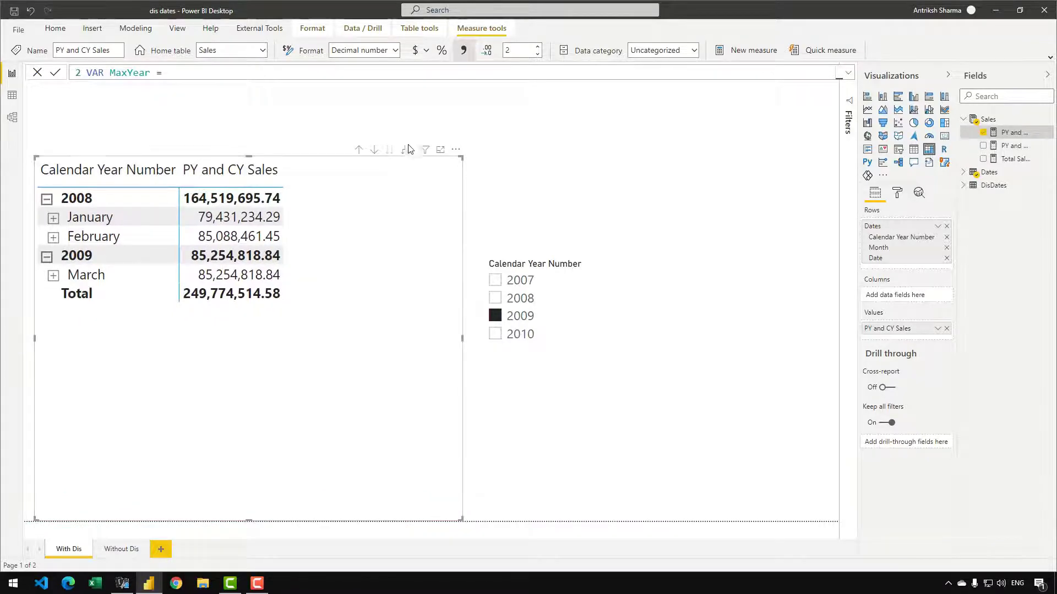
{"action": "left_click", "coordinate": [404, 155]}
{"action": "left_click", "coordinate": [414, 164]}
{"action": "left_click", "coordinate": [405, 149]}
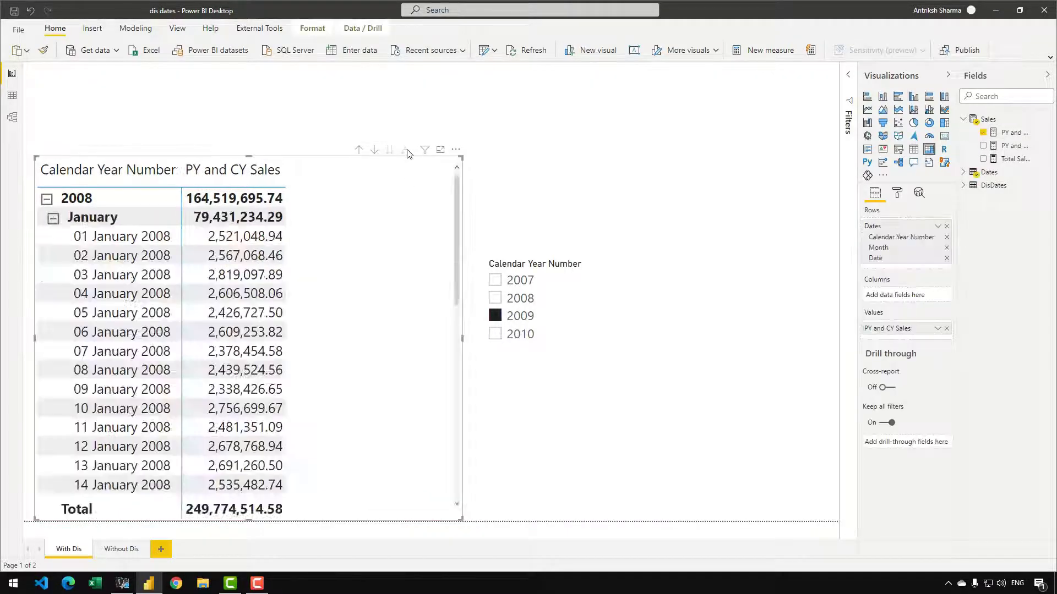
{"action": "scroll", "coordinate": [326, 238], "scroll_direction": "down", "scroll_amount": 10}
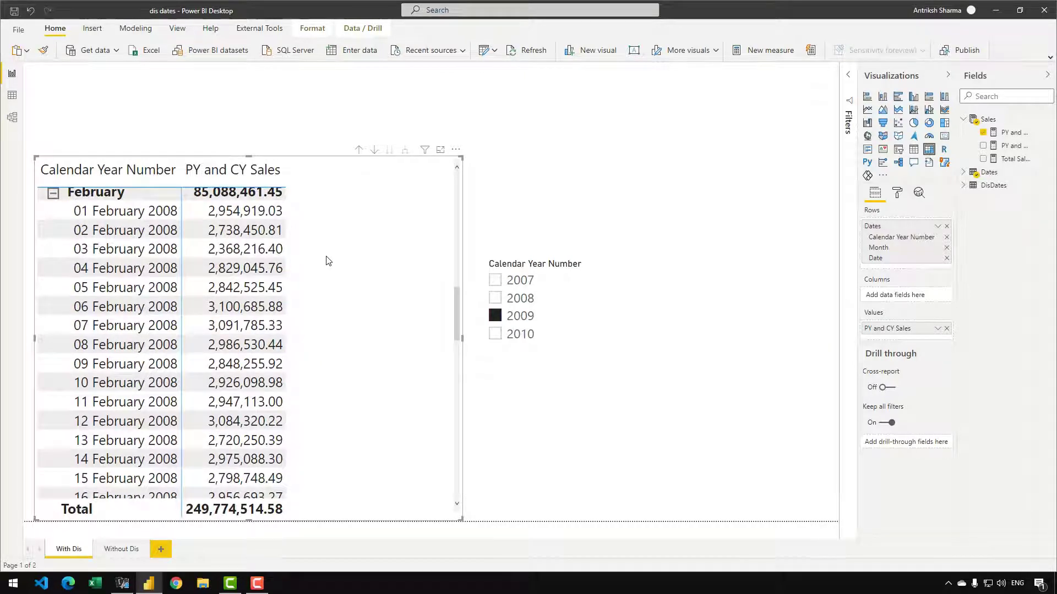
{"action": "scroll", "coordinate": [327, 261], "scroll_direction": "down", "scroll_amount": 5}
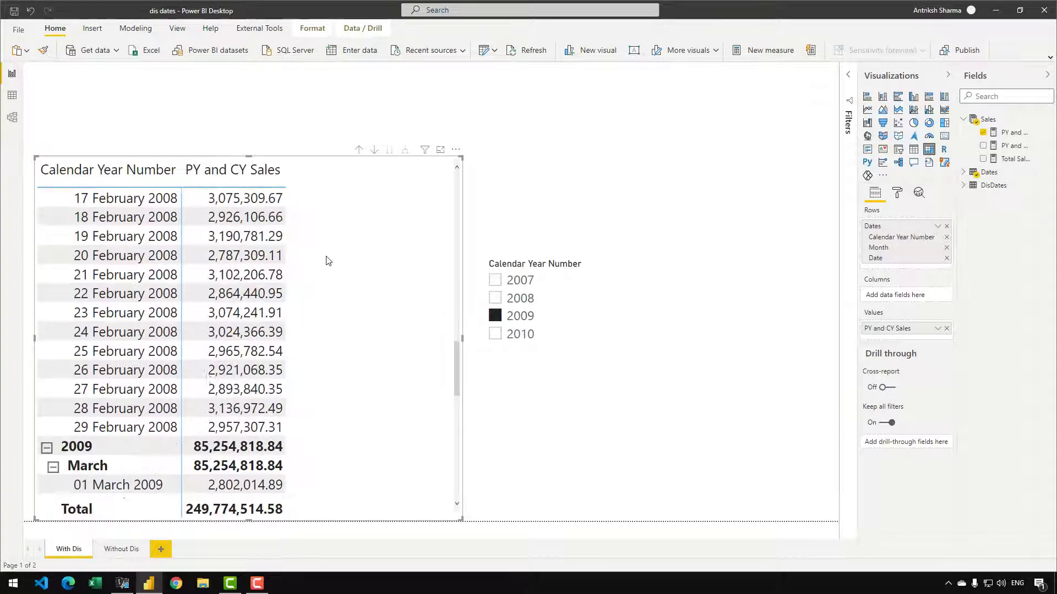
- Switch to DAX Studio and rerun the query, first as is and then in Clear Cache then Run mode with the editor enlarged
{"action": "left_click", "coordinate": [124, 583]}
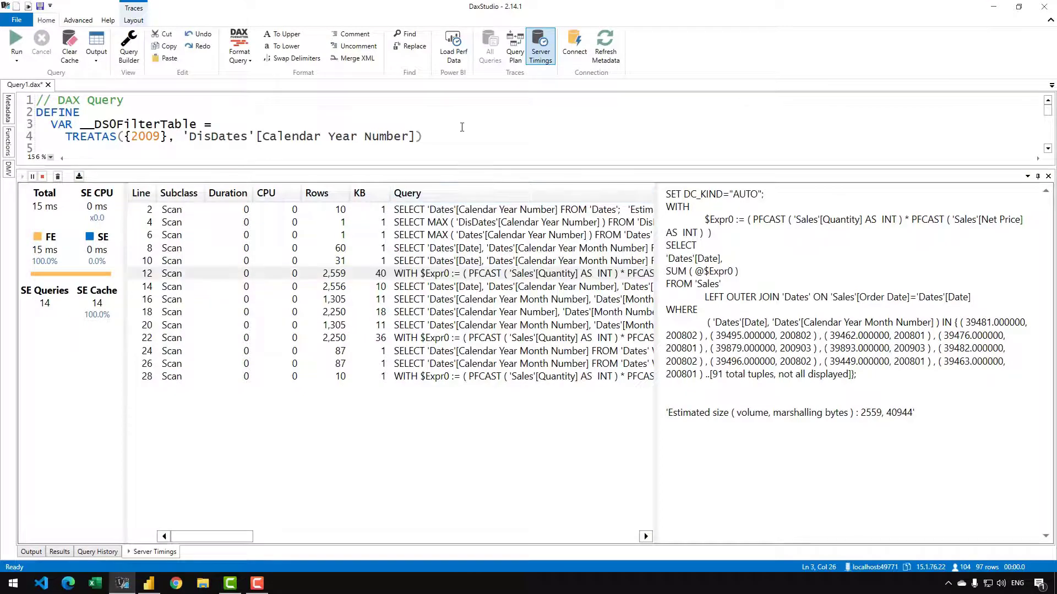
{"action": "key", "text": "F5"}
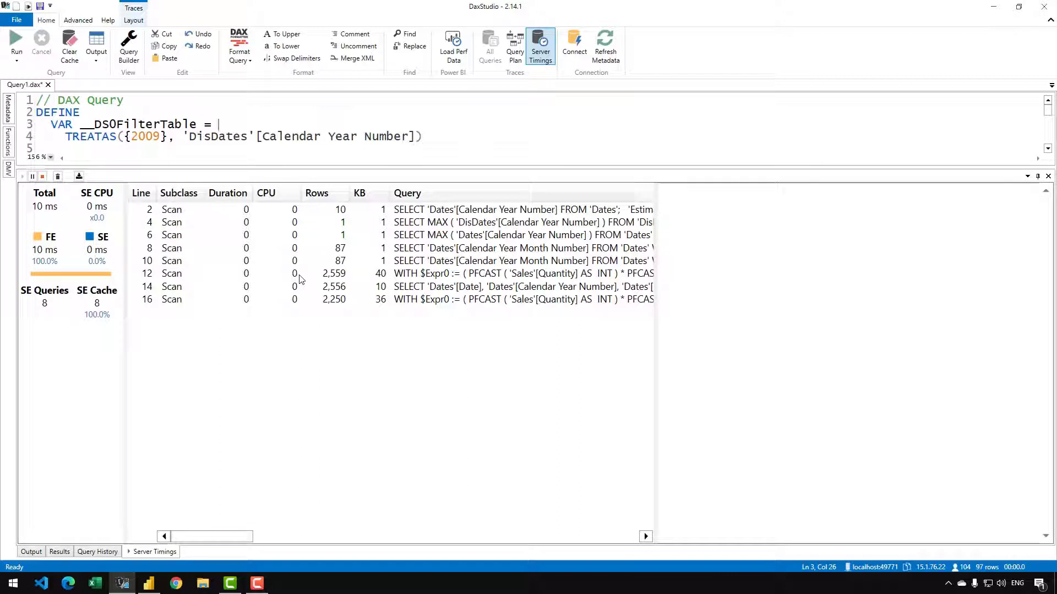
{"action": "left_click", "coordinate": [17, 61]}
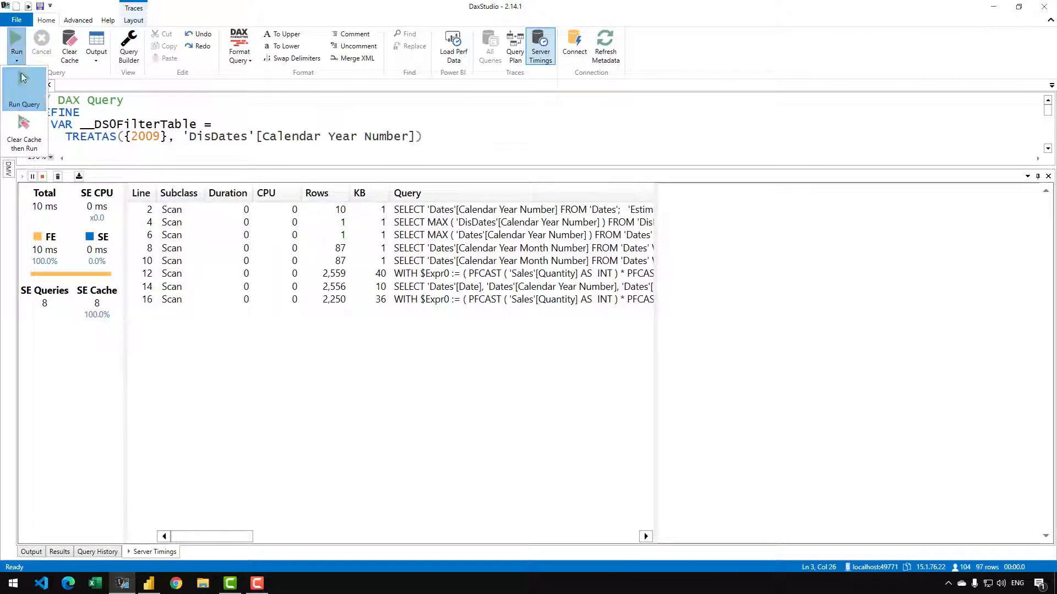
{"action": "left_click", "coordinate": [16, 137]}
{"action": "left_click", "coordinate": [217, 137]}
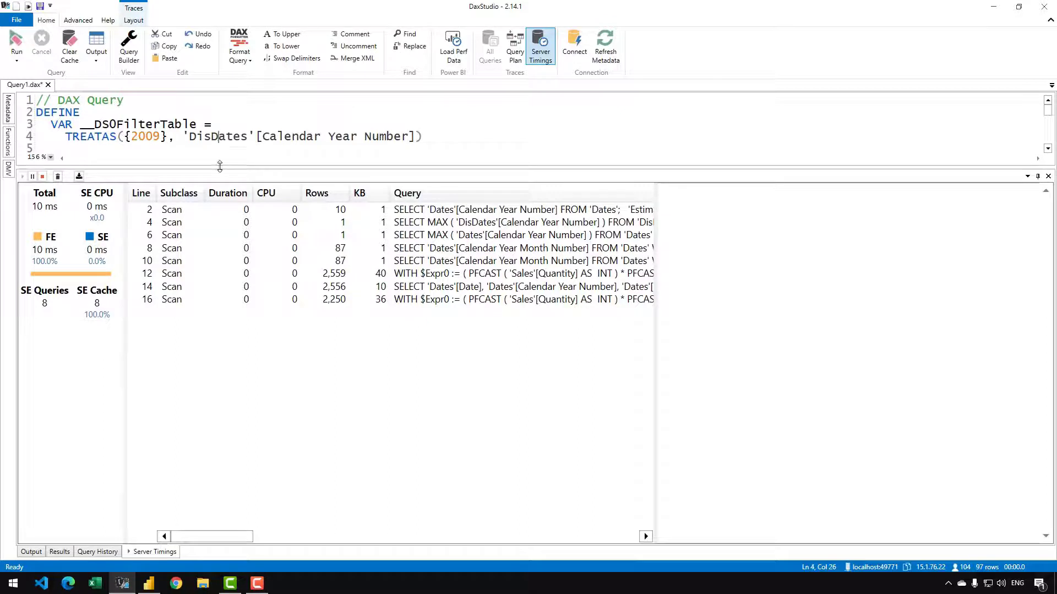
{"action": "left_click_drag", "start_coordinate": [219, 166], "coordinate": [219, 232]}
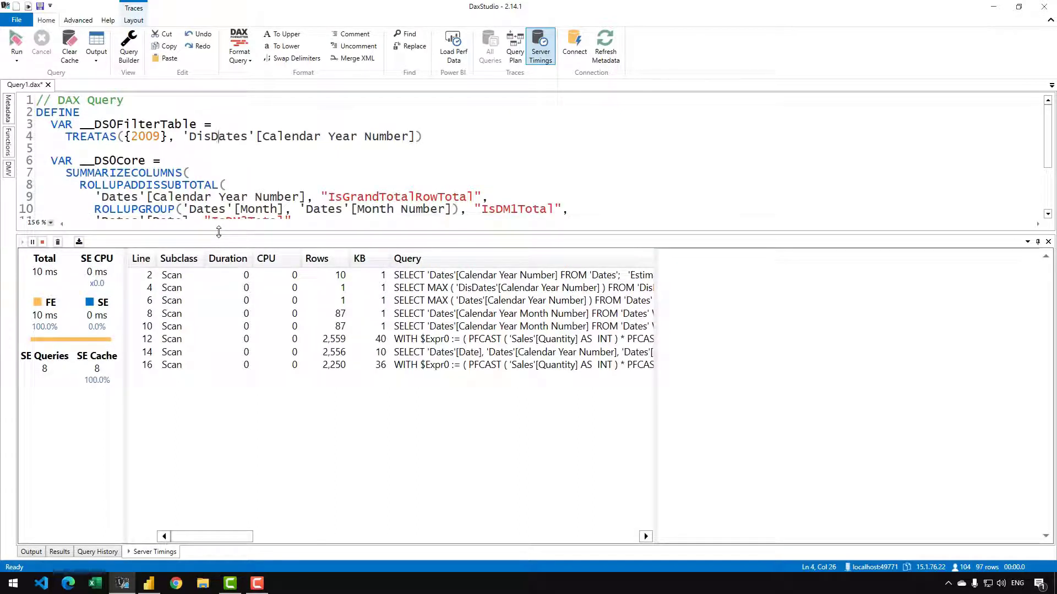
{"action": "left_click", "coordinate": [265, 172]}
{"action": "key", "text": "F5"}
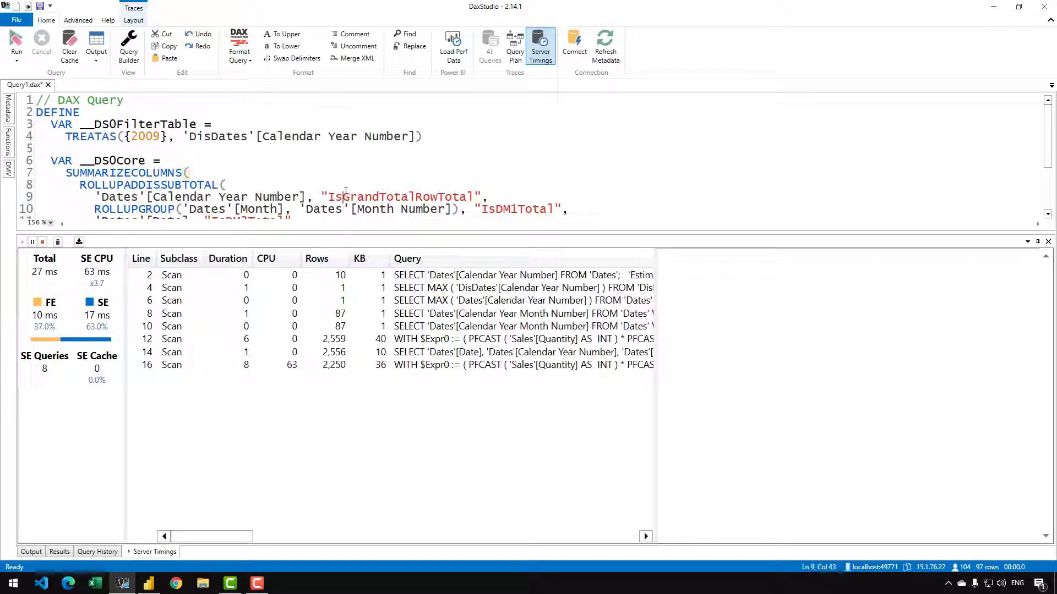
- Switch back to Power BI Desktop and remove REMOVEFILTERS ( Dates ) from PrevYearJanFeb and ThisYearCurrentMonth in the PY and CY Sales measure, committing the change
{"action": "key", "text": "alt+Tab"}
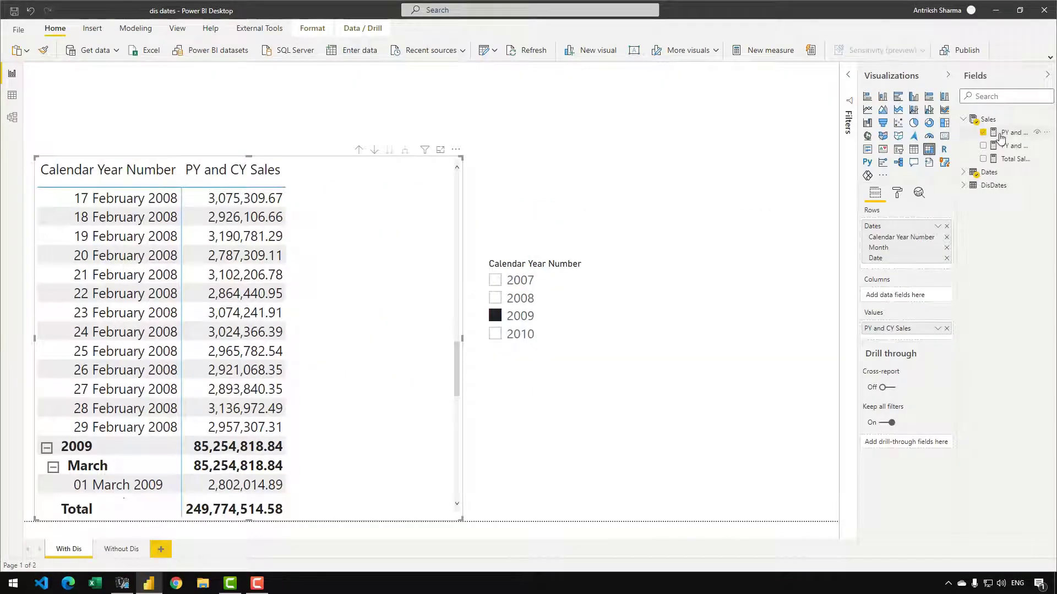
{"action": "left_click", "coordinate": [1010, 132]}
{"action": "left_click", "coordinate": [848, 73]}
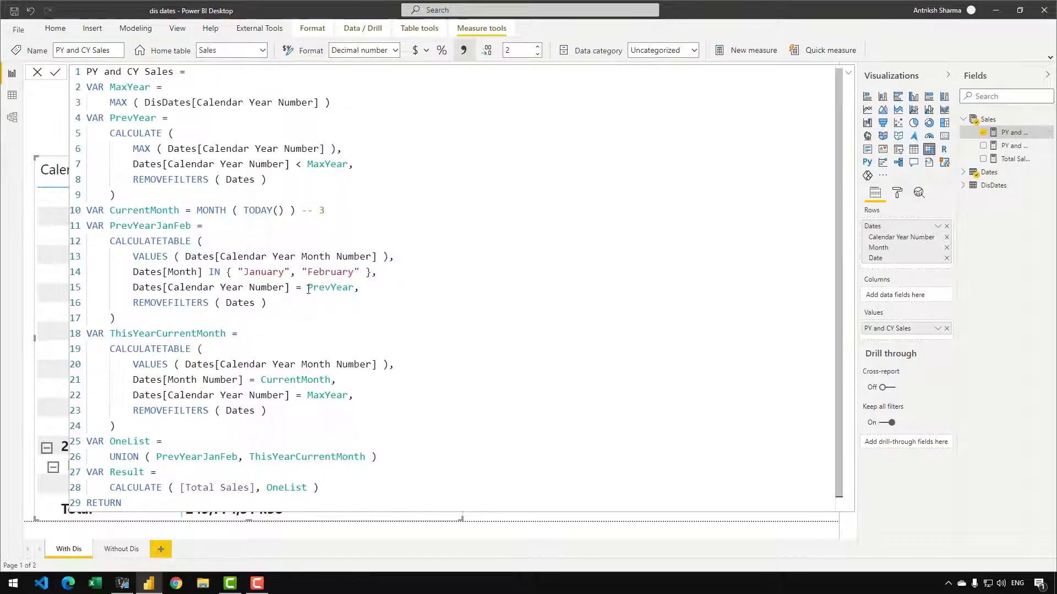
{"action": "left_click_drag", "start_coordinate": [269, 302], "coordinate": [359, 288]}
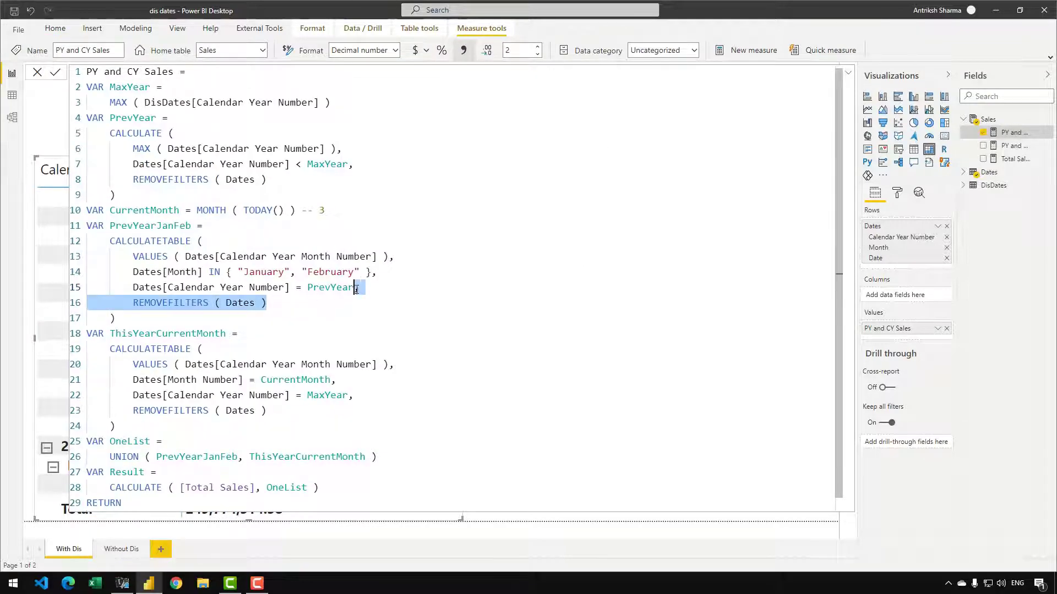
{"action": "key", "text": "Delete"}
{"action": "left_click", "coordinate": [283, 394]}
{"action": "left_click_drag", "start_coordinate": [283, 394], "coordinate": [349, 382]}
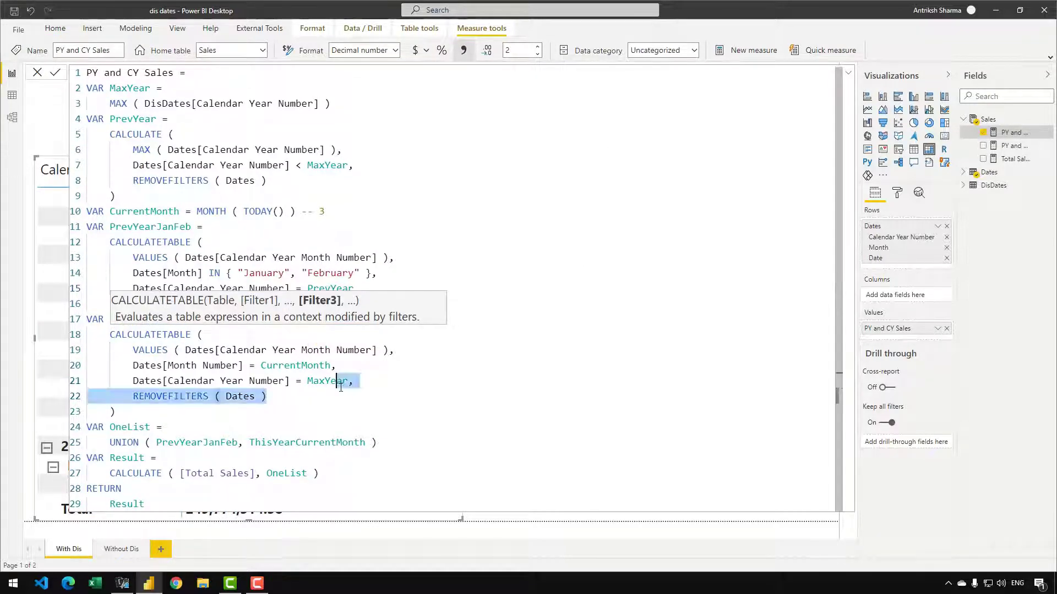
{"action": "key", "text": "Delete"}
{"action": "left_click", "coordinate": [266, 182]}
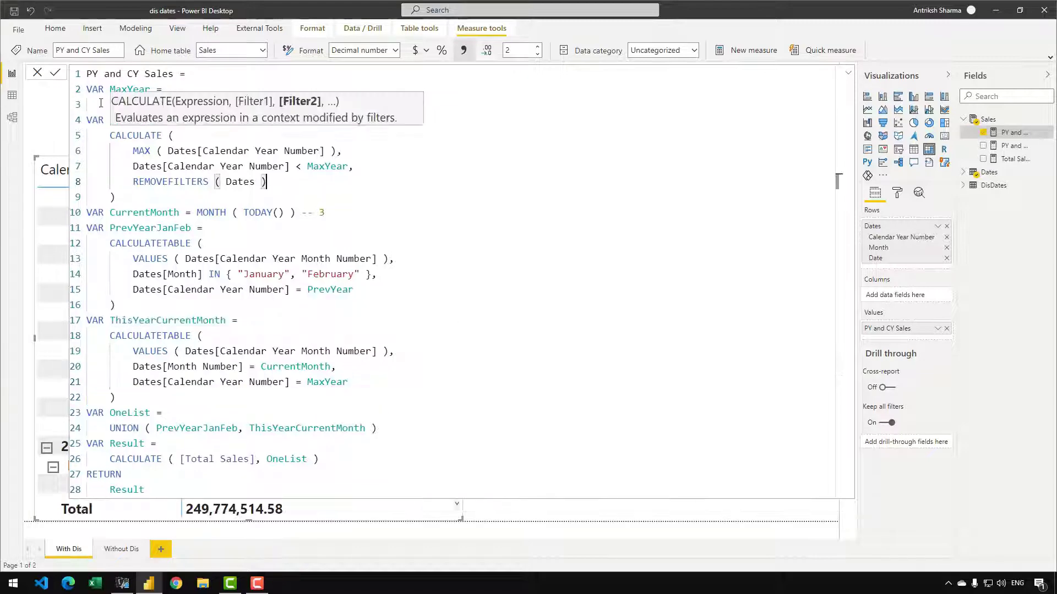
{"action": "left_click", "coordinate": [55, 72]}
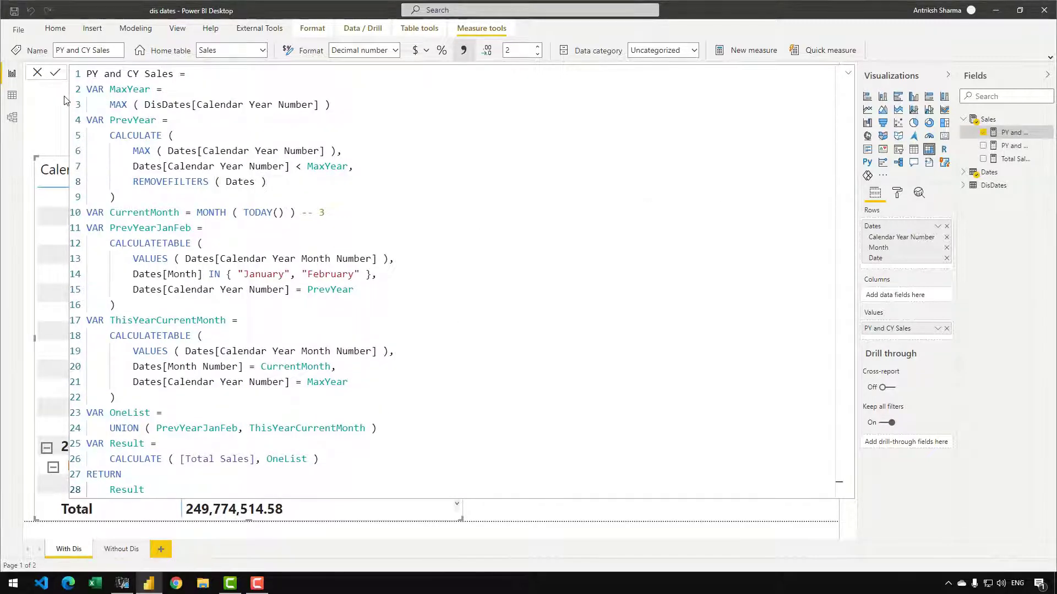
- Return to DAX Studio, rerun the query with a cleared cache against the restored measure, and enlarge the query editor
{"action": "key", "text": "alt+Tab"}
{"action": "key", "text": "F5"}
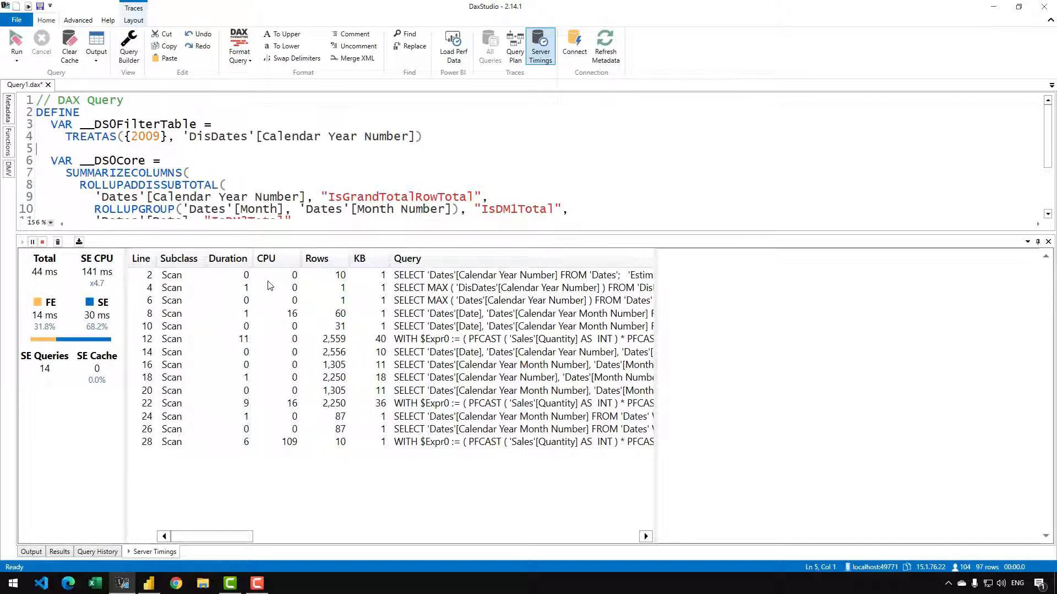
{"action": "left_click_drag", "start_coordinate": [616, 231], "coordinate": [617, 269]}
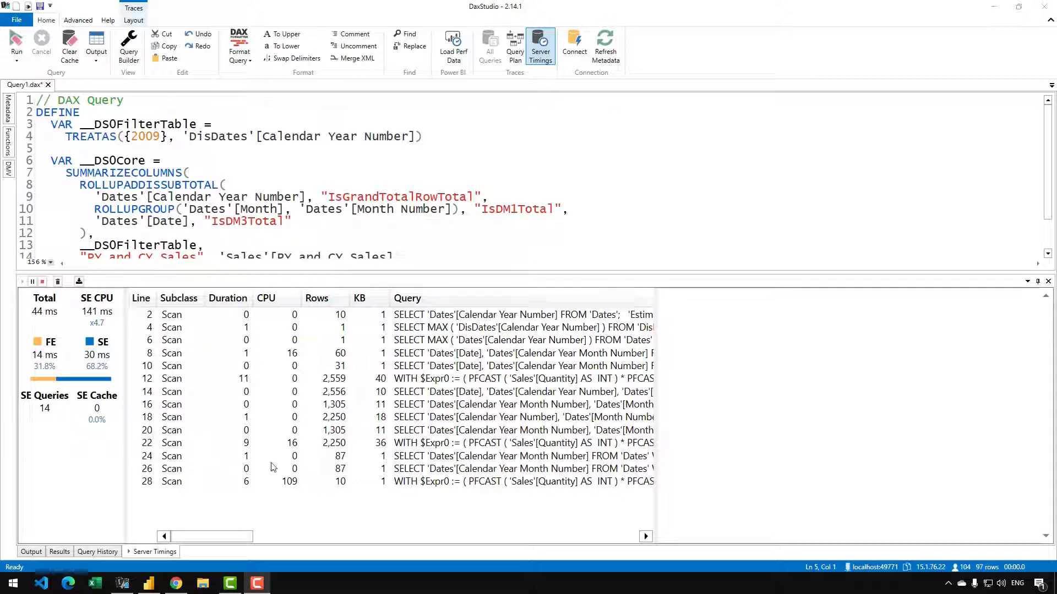
- Switch to Chrome, open JSON Diff from the online json compare results, and examine the query plan differences down to the PrevYearJanFeb variable
{"action": "key", "text": "alt+Tab"}
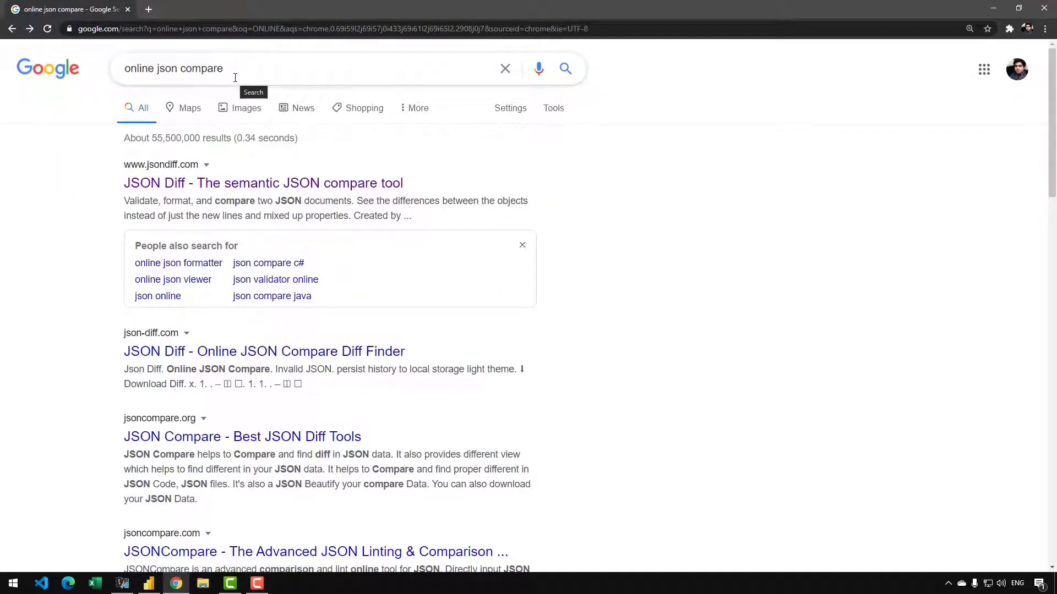
{"action": "left_click_drag", "start_coordinate": [225, 68], "coordinate": [111, 67]}
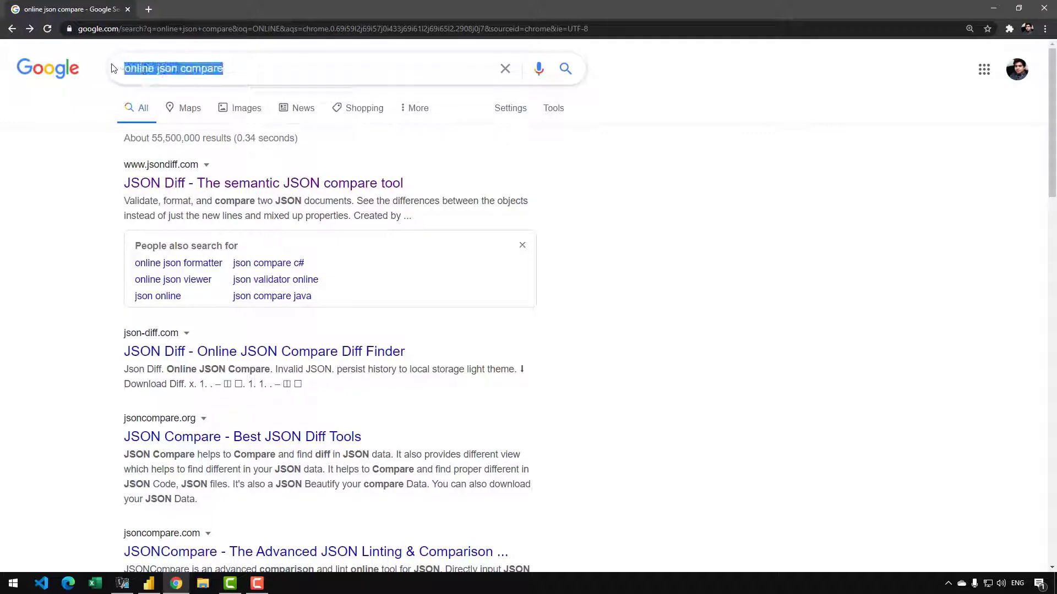
{"action": "left_click", "coordinate": [165, 183]}
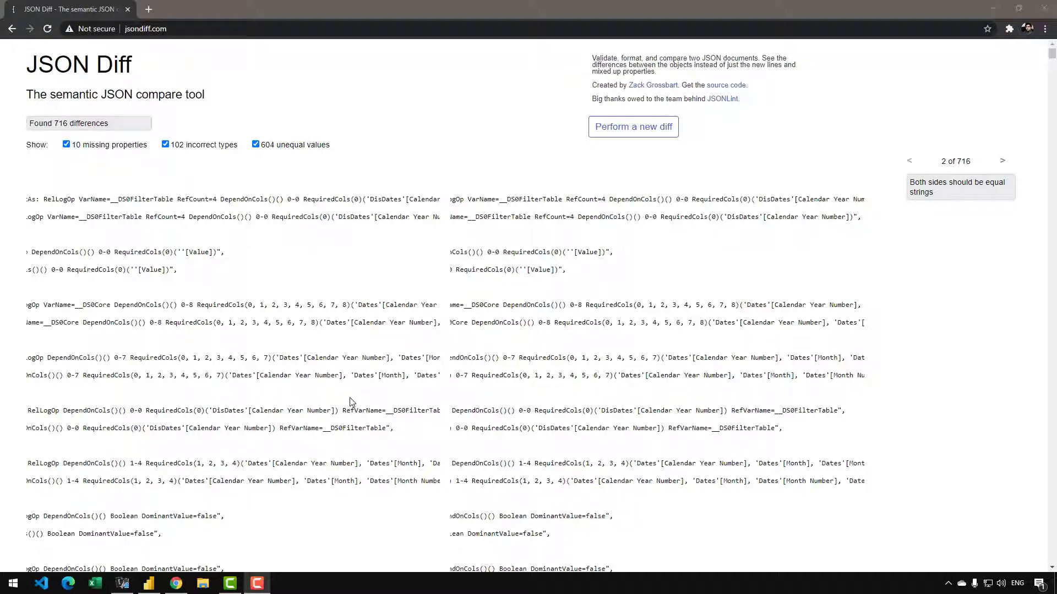
{"action": "scroll", "coordinate": [352, 402], "scroll_direction": "down", "scroll_amount": 15}
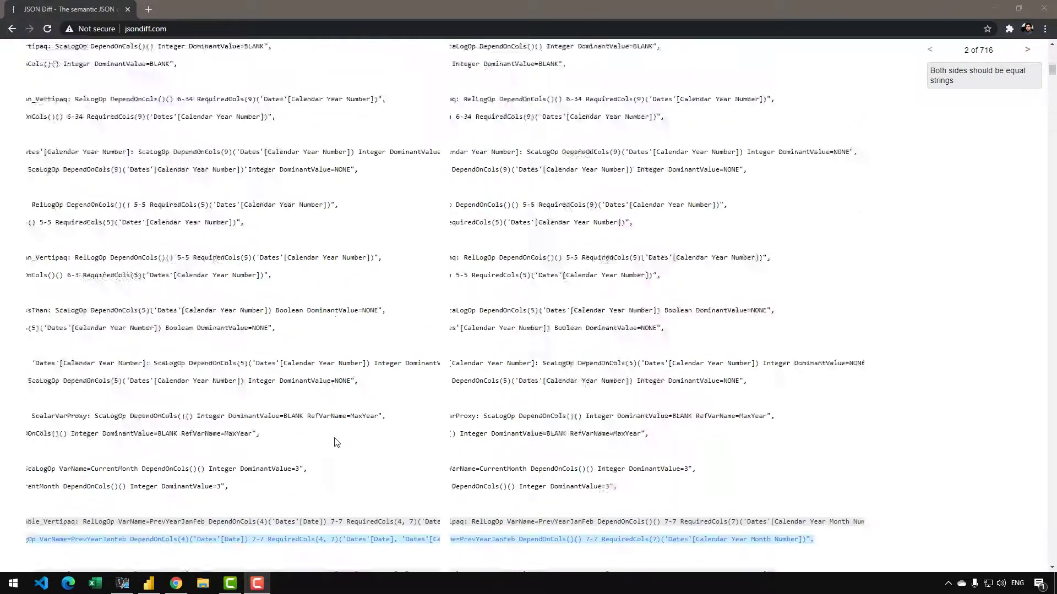
{"action": "scroll", "coordinate": [336, 442], "scroll_direction": "down", "scroll_amount": 3}
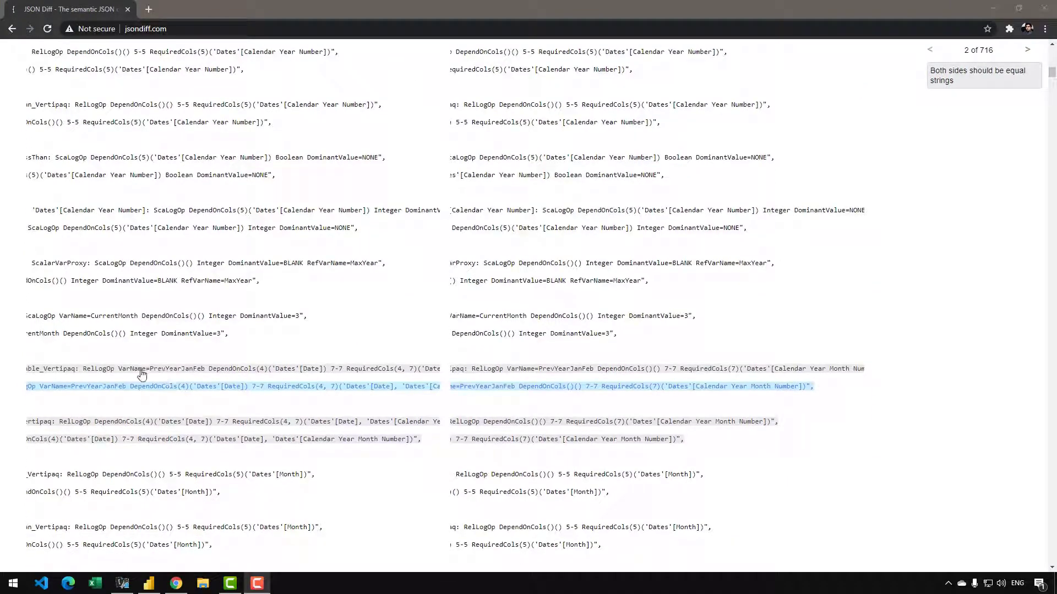
- Enlarge the JSON Diff page and compare the DependOnCols entries of the PrevYearJanFeb variable between the two query plans
{"action": "key", "text": "ctrl+plus"}
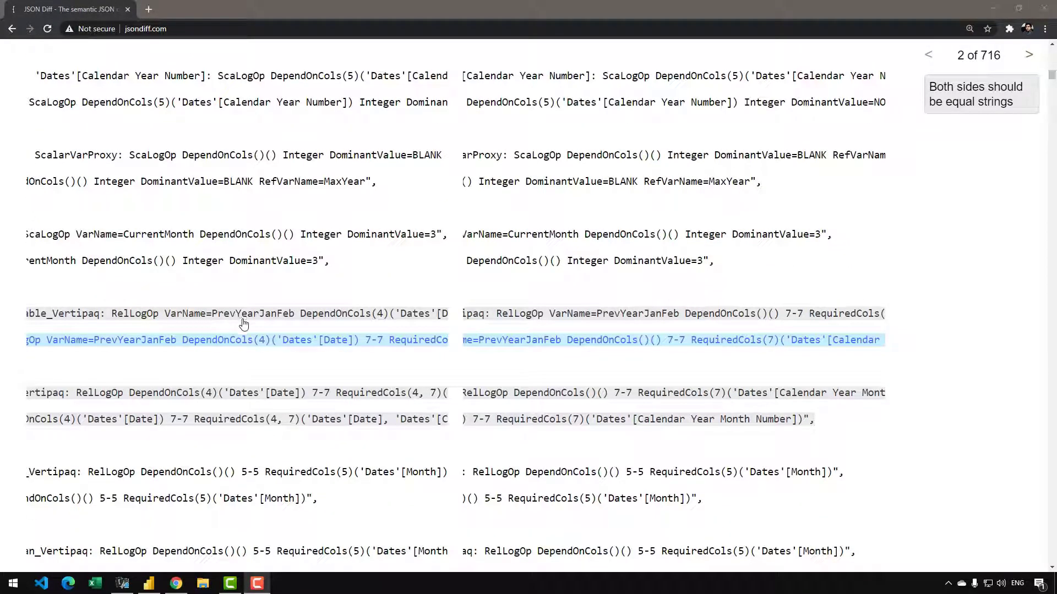
{"action": "left_click", "coordinate": [336, 324]}
{"action": "left_click_drag", "start_coordinate": [376, 318], "coordinate": [400, 322]}
{"action": "left_click", "coordinate": [326, 323]}
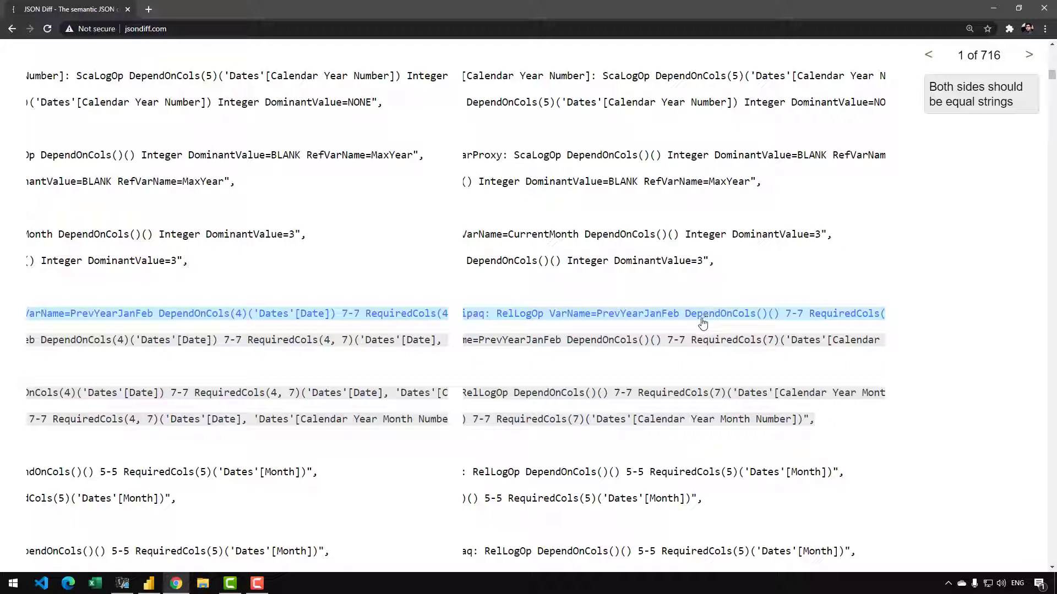
{"action": "left_click_drag", "start_coordinate": [699, 323], "coordinate": [762, 325]}
{"action": "left_click", "coordinate": [754, 325]}
- Compare the DependOnCols entries of the ThisYearCurrentMonth variable in both query plans and switch back to Power BI Desktop
{"action": "scroll", "coordinate": [716, 325], "scroll_direction": "down", "scroll_amount": 15}
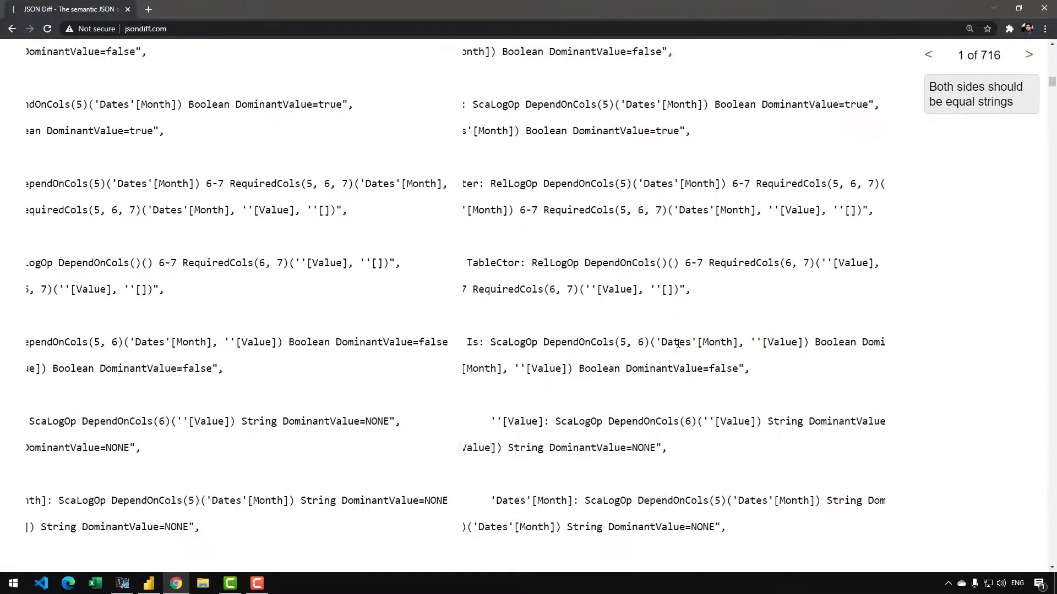
{"action": "scroll", "coordinate": [665, 358], "scroll_direction": "down", "scroll_amount": 8}
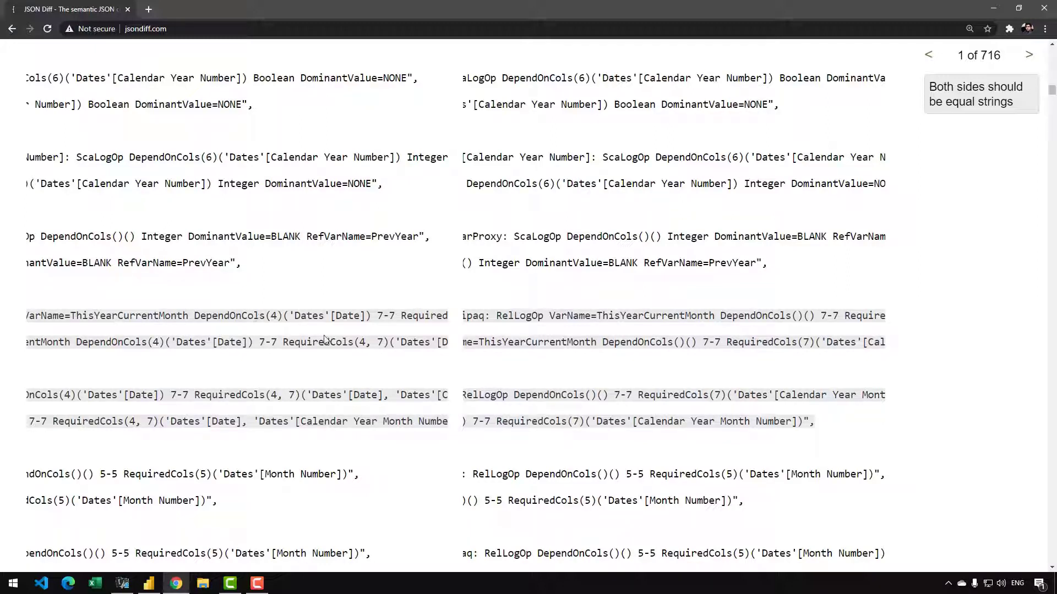
{"action": "left_click_drag", "start_coordinate": [747, 321], "coordinate": [776, 319]}
{"action": "left_click", "coordinate": [776, 320]}
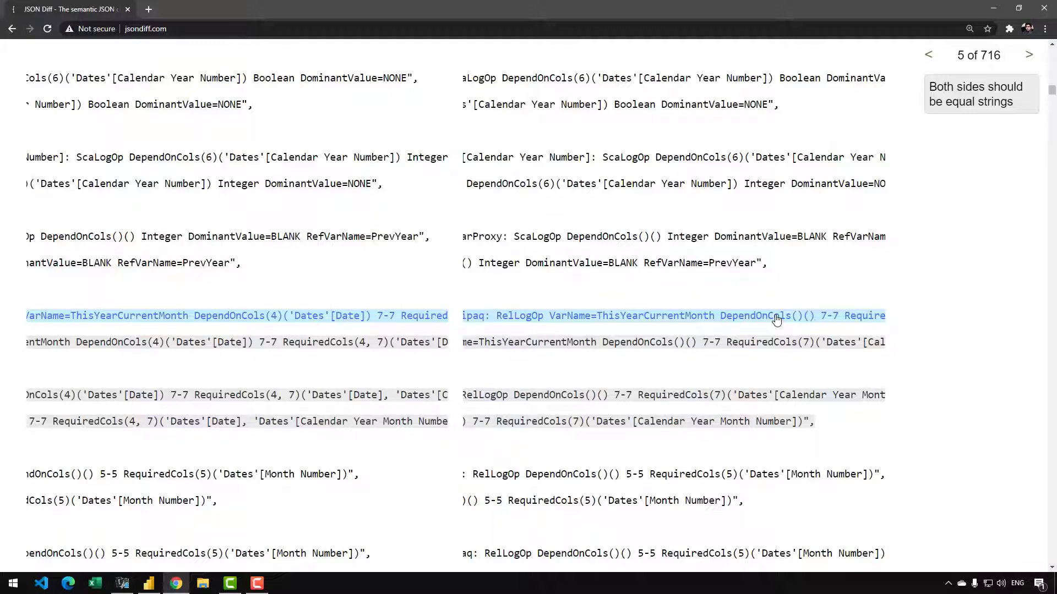
{"action": "key", "text": "alt+Tab"}
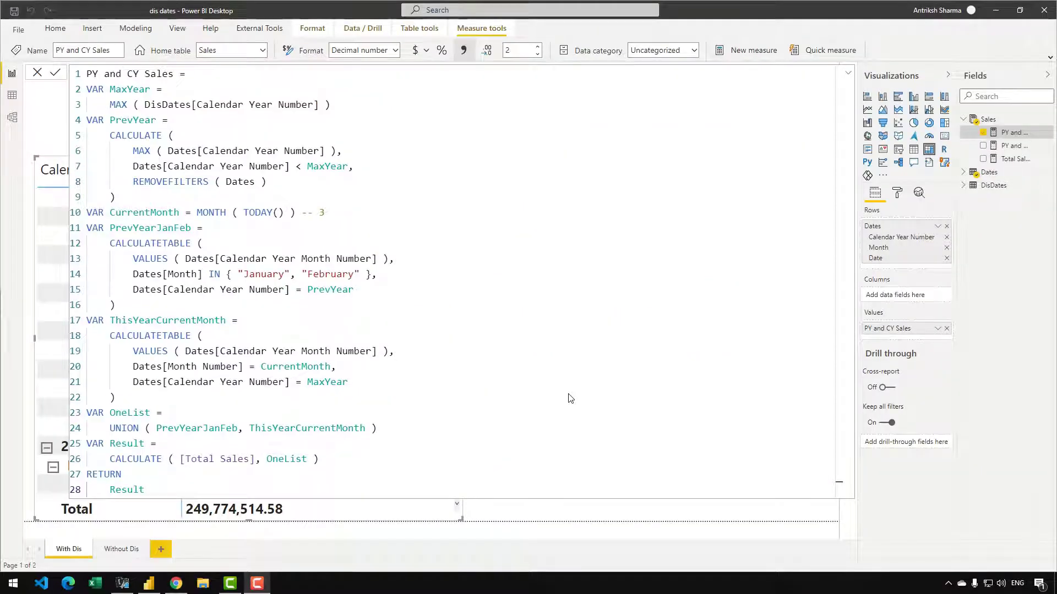